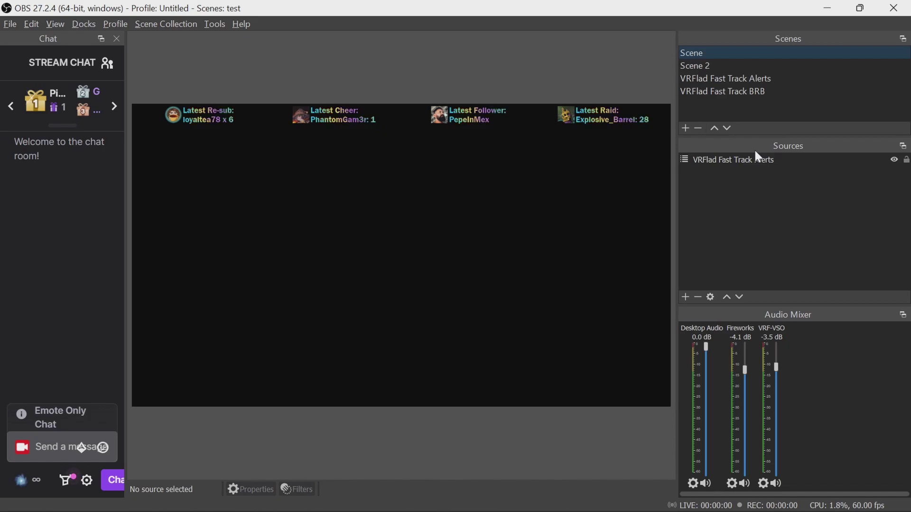
Select the VRFlad Fast Track Alerts scene in the OBS Scenes dock.
click(754, 79)
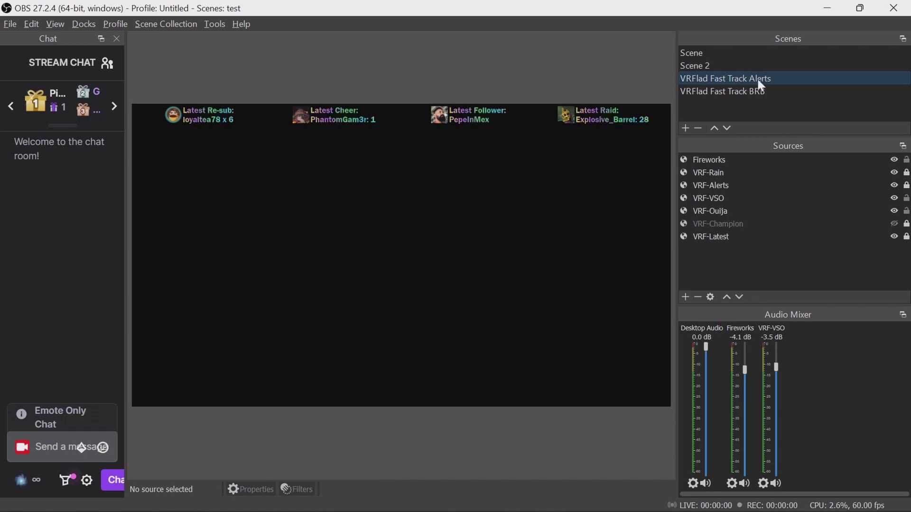
Add a new browser source named Measure to the scene.
right_click(725, 256)
mouse_move(751, 264)
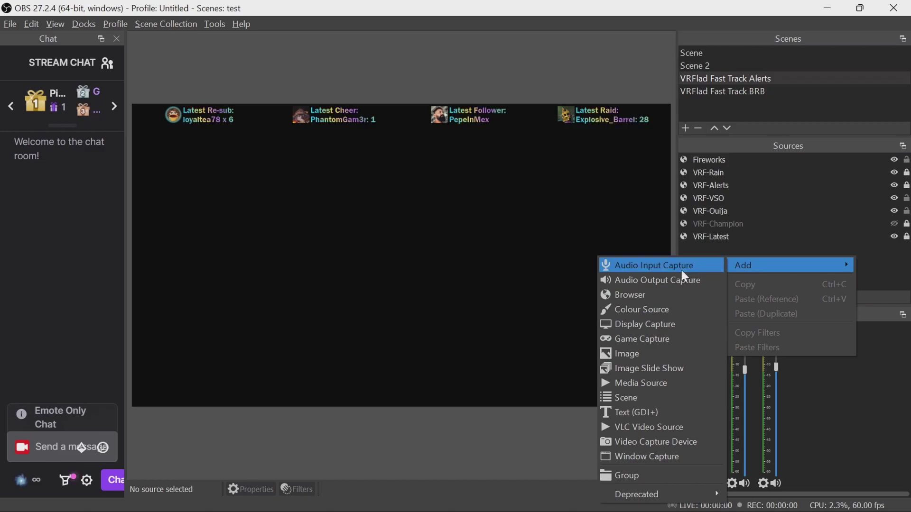
click(666, 294)
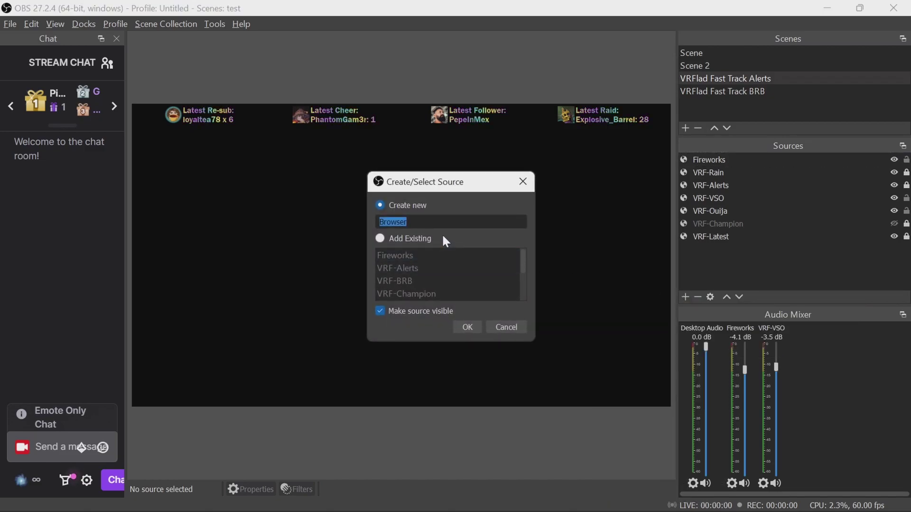
text(Measure)
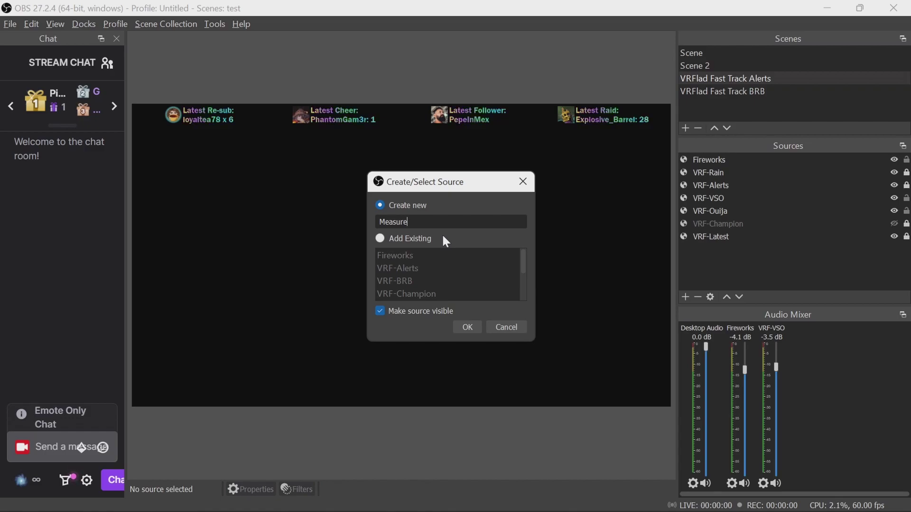
click(467, 328)
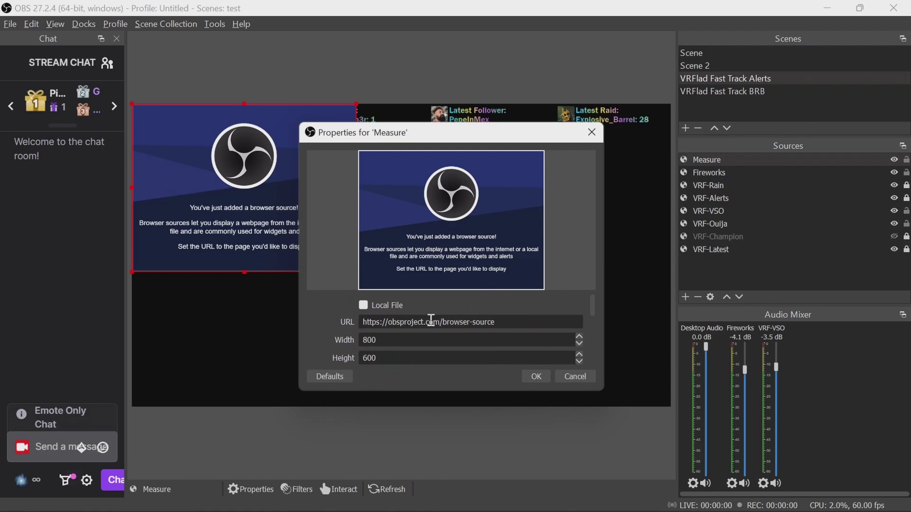
Set the Measure source to URL about:blank, 1920×1080, with audio controlled via OBS.
click(366, 323)
key(shift+End)
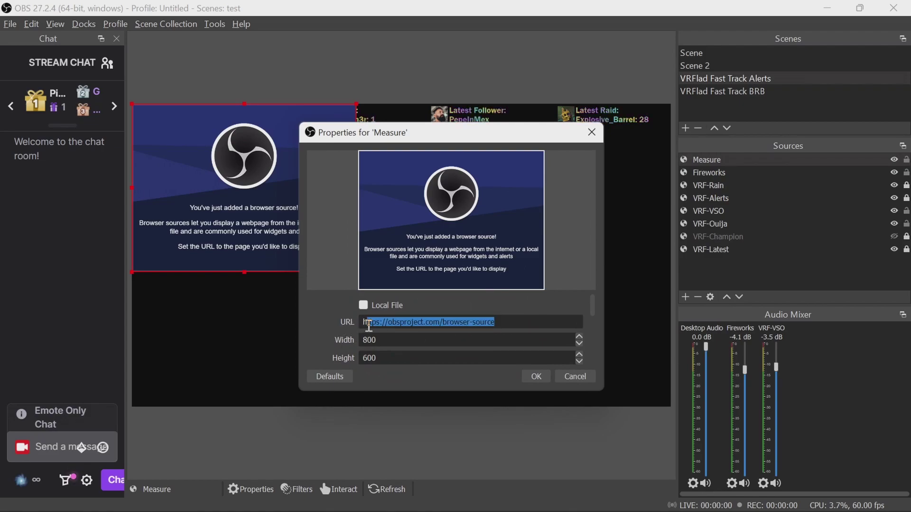
key(BackSpace)
key(BackSpace)
text(abou)
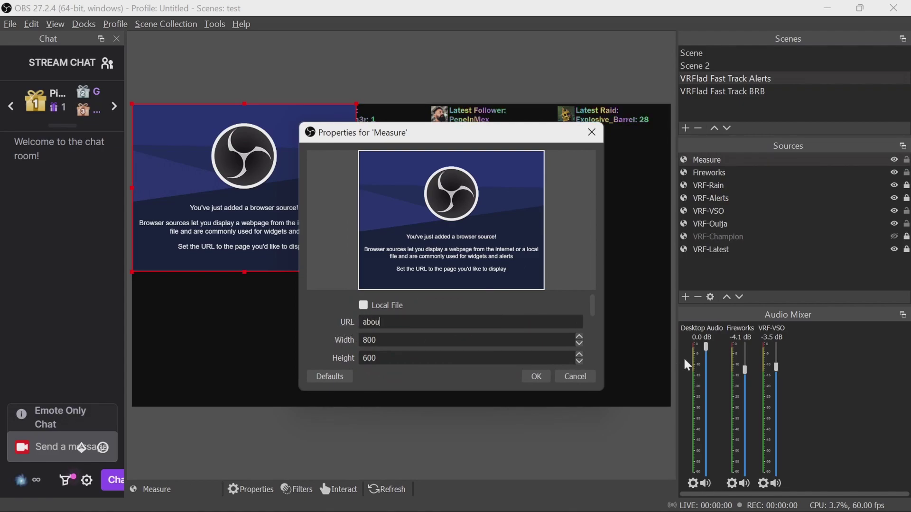
text(t:blank)
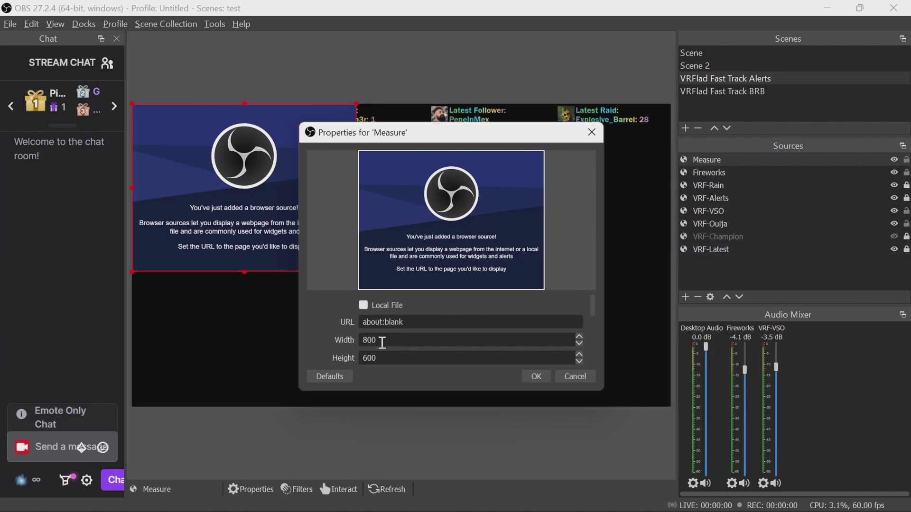
double_click(370, 340)
text(1920)
key(Tab)
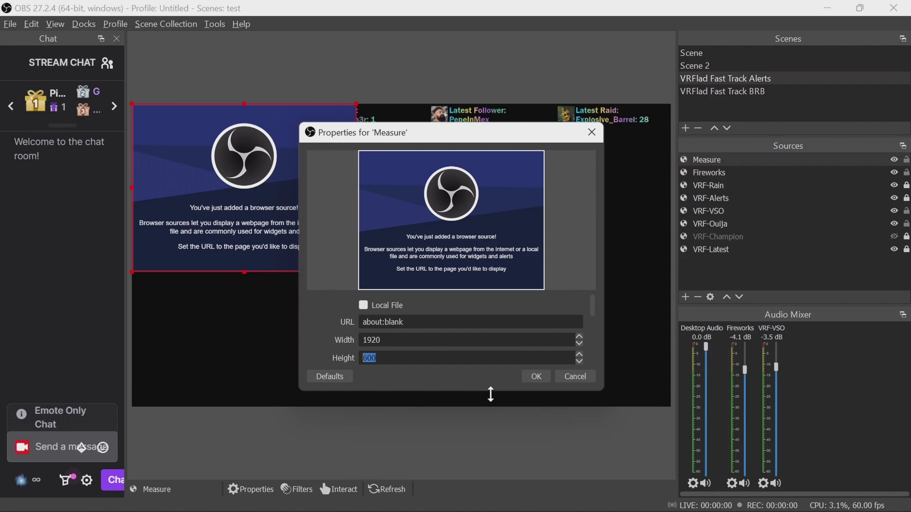
text(1080)
scroll(593, 336, down, 2)
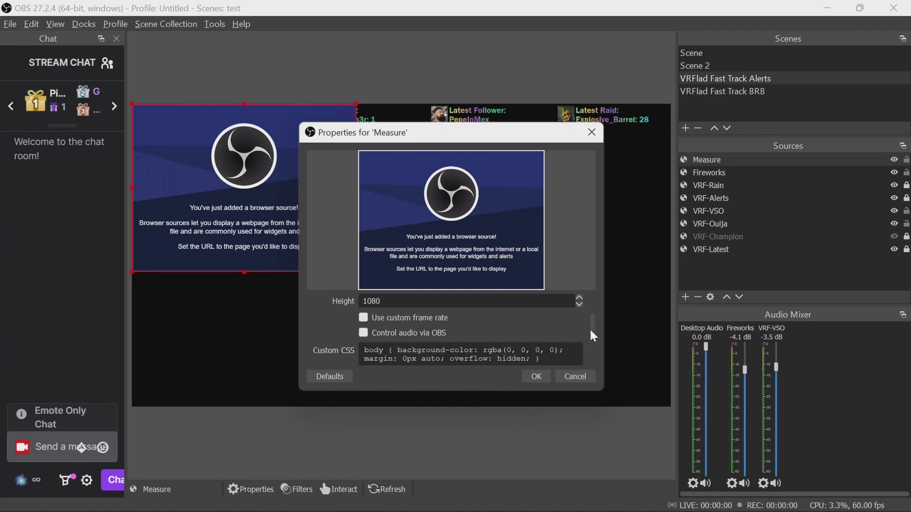
click(375, 335)
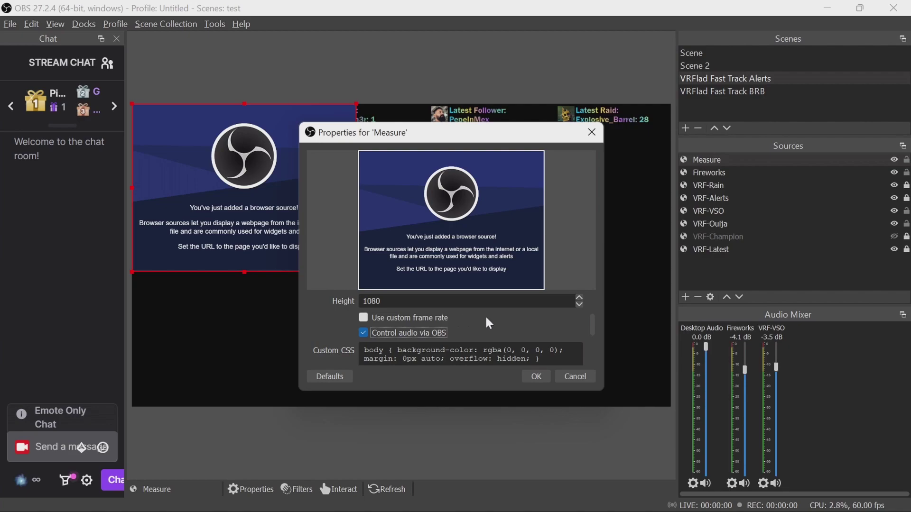
scroll(492, 324, down, 3)
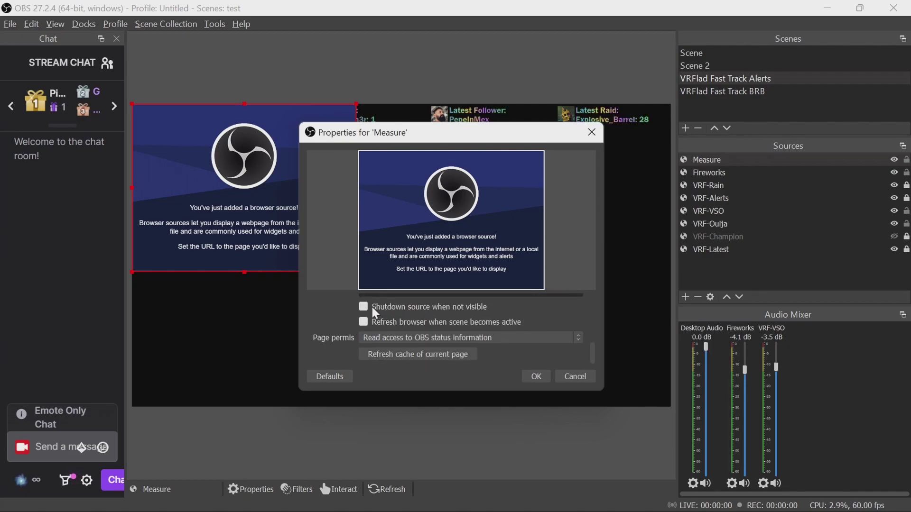
click(535, 376)
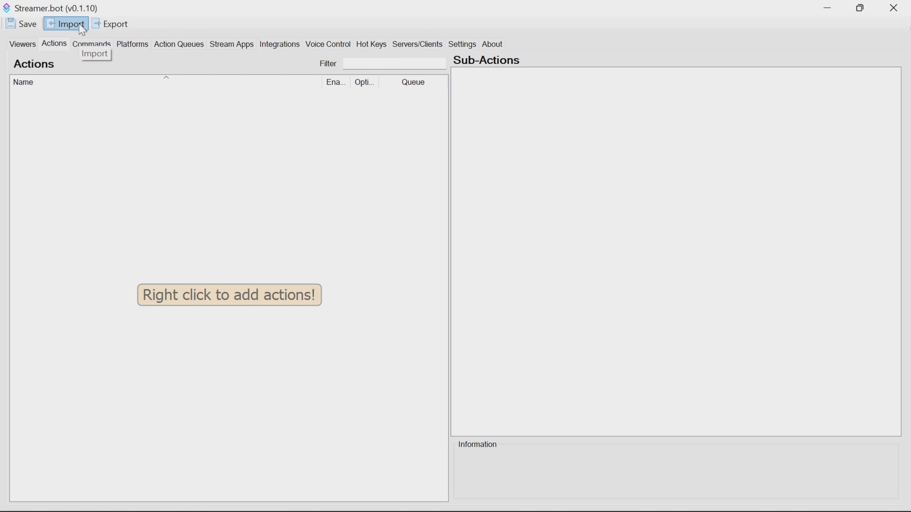
Paste the Measure import string and import its actions and three commands, keeping !measure included.
click(79, 25)
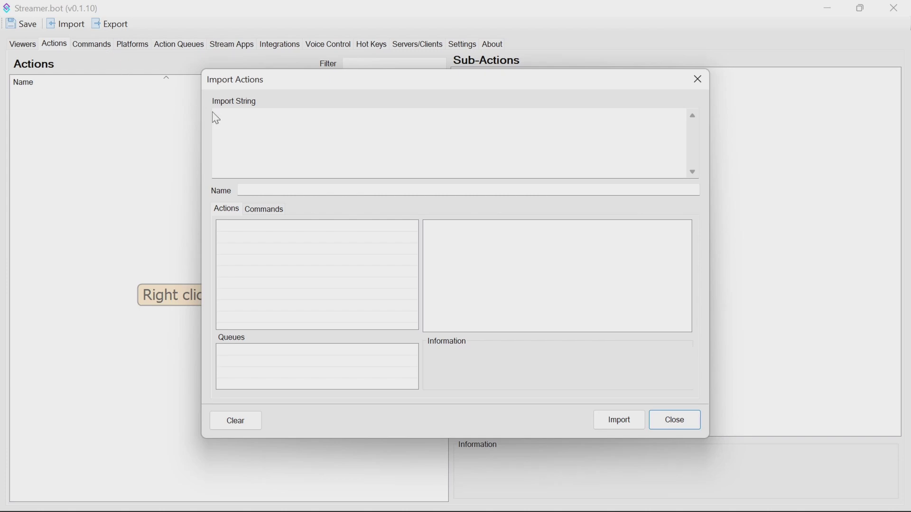
click(231, 120)
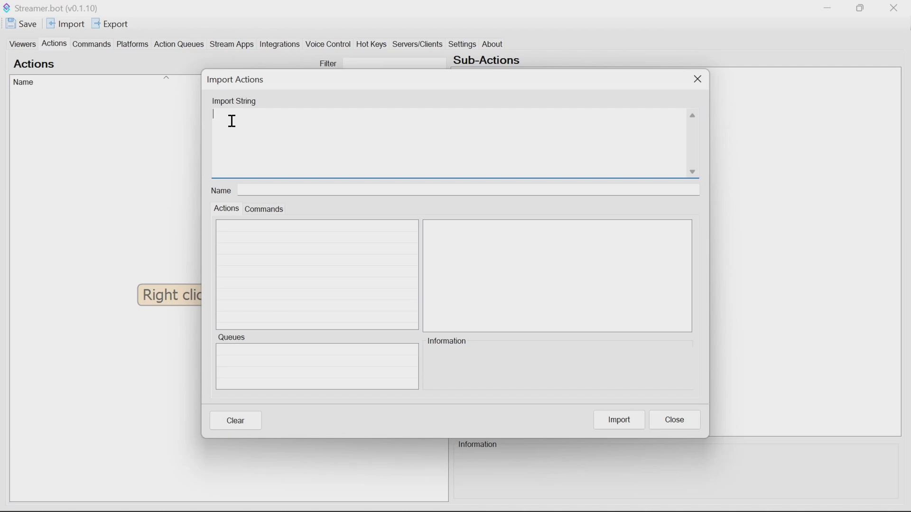
key(ctrl+v)
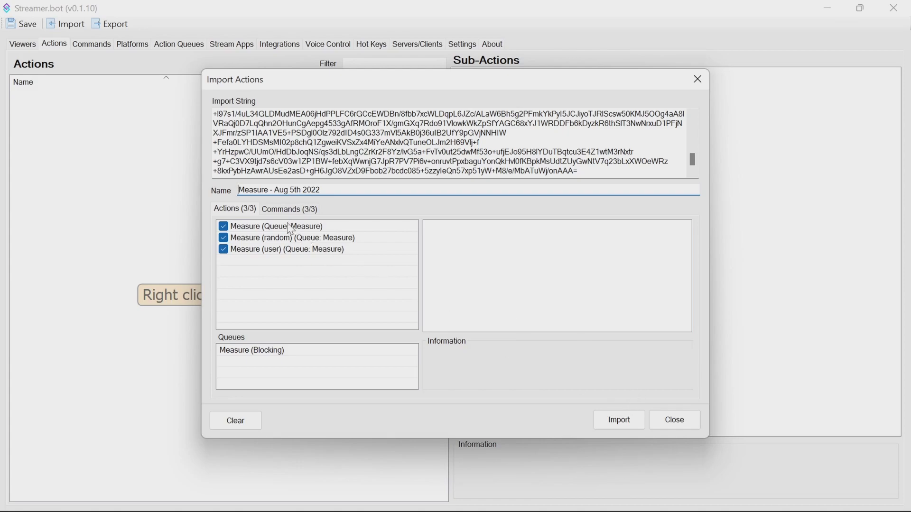
click(280, 211)
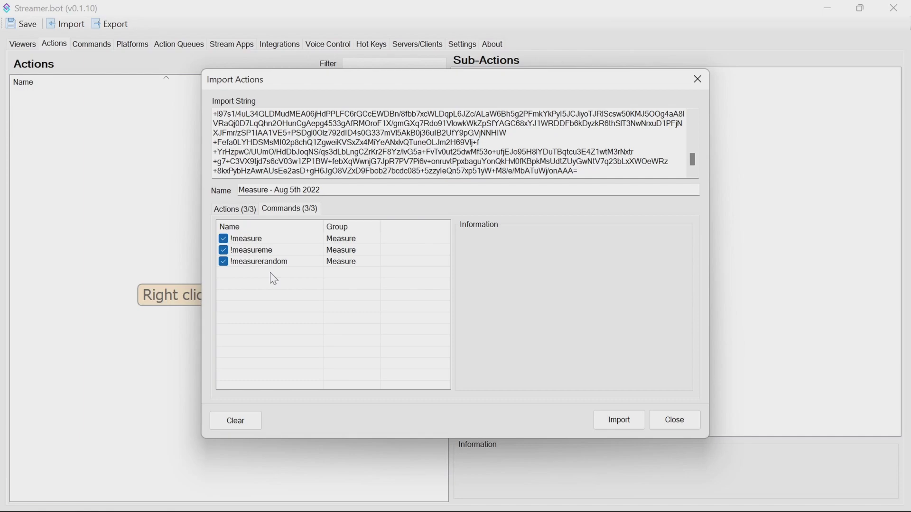
click(223, 239)
click(223, 239)
click(617, 420)
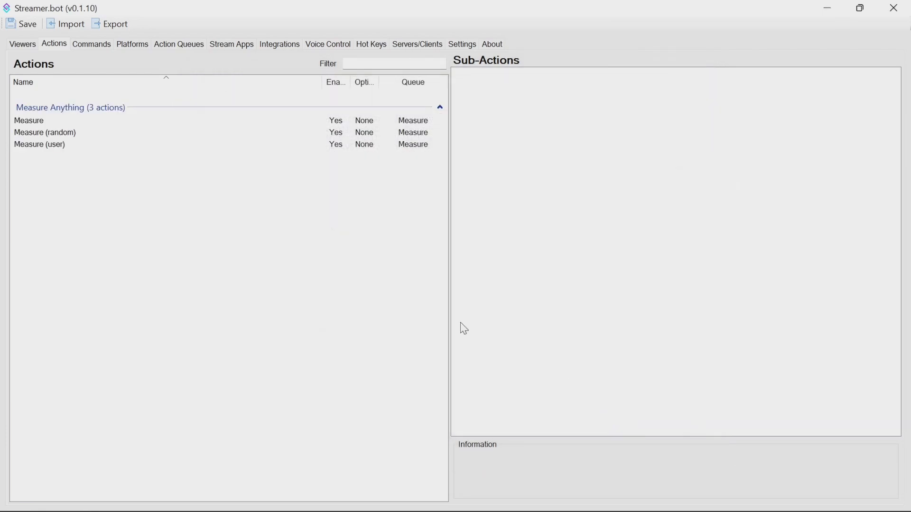
Allow Moderators on the !measure, !measureme and !measurerandom commands, saving each.
click(90, 45)
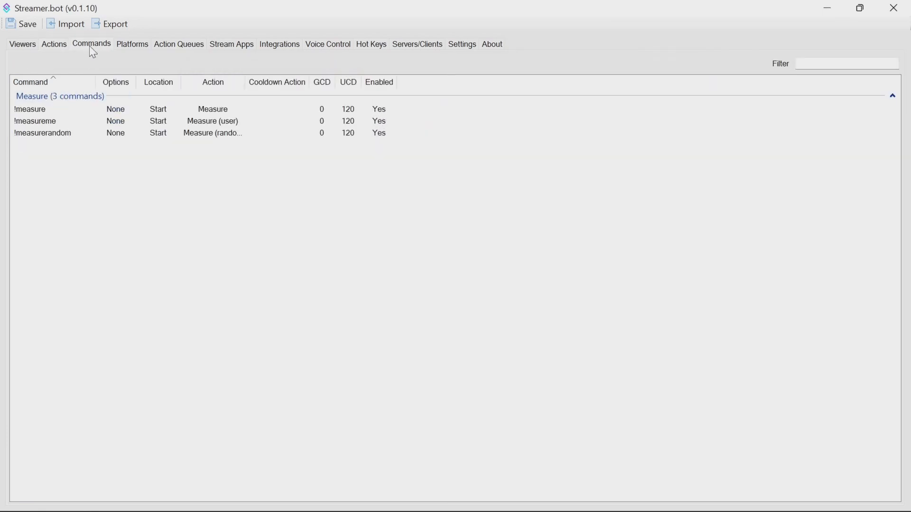
double_click(56, 109)
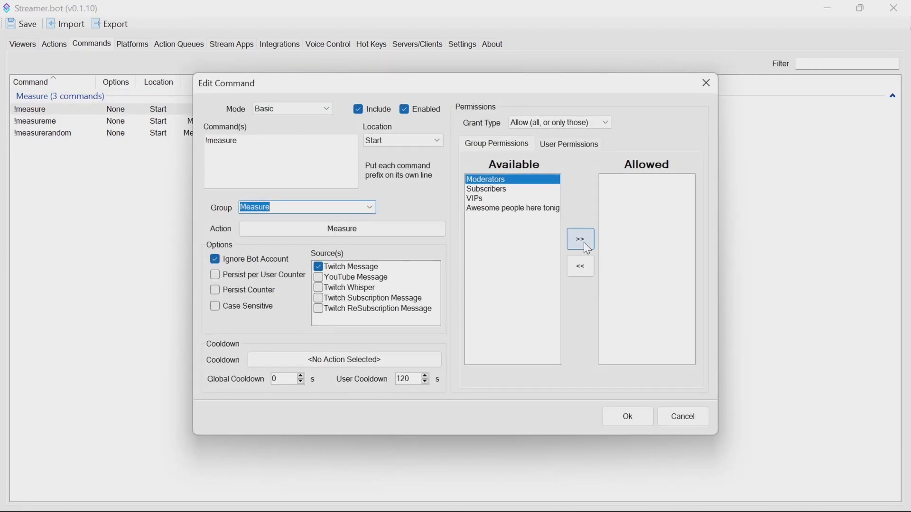
click(584, 243)
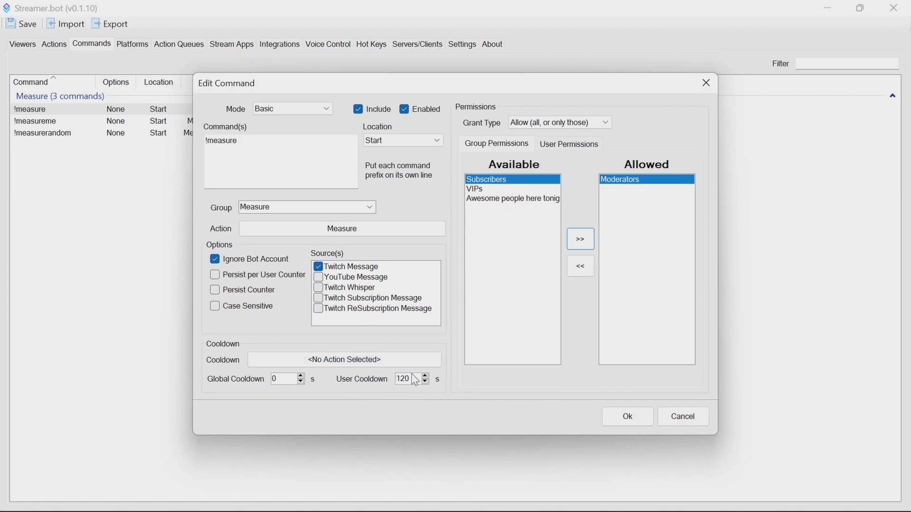
click(638, 416)
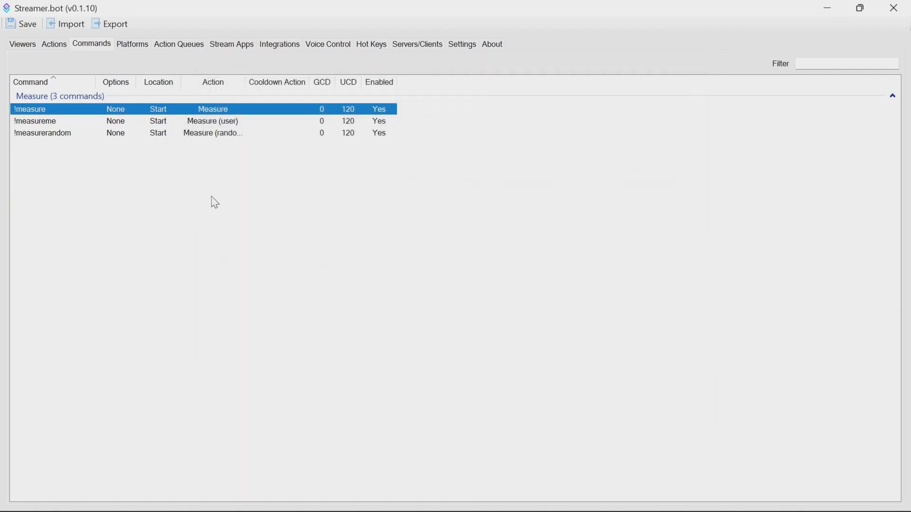
double_click(228, 126)
click(582, 240)
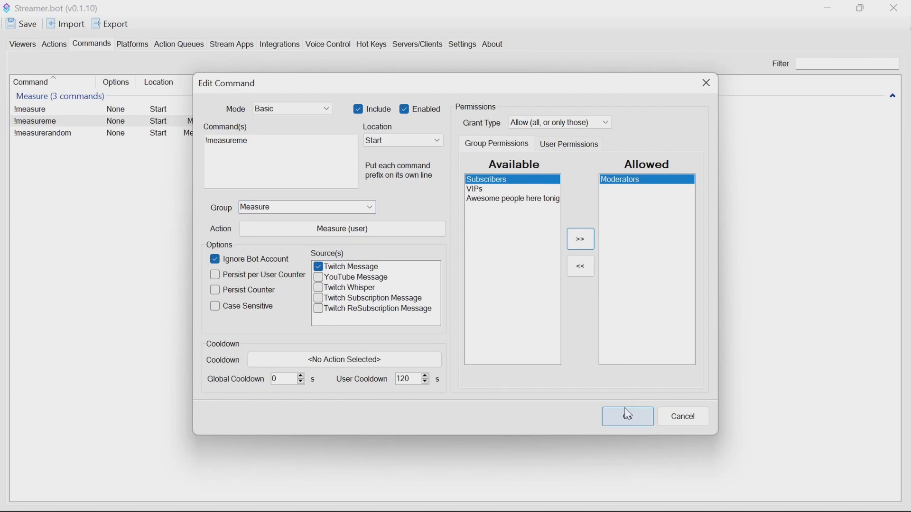
click(629, 416)
double_click(209, 133)
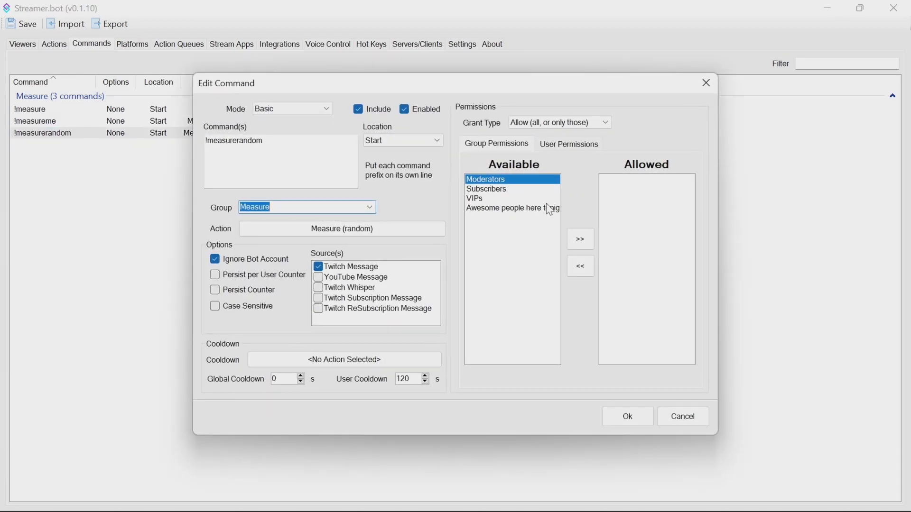
click(580, 240)
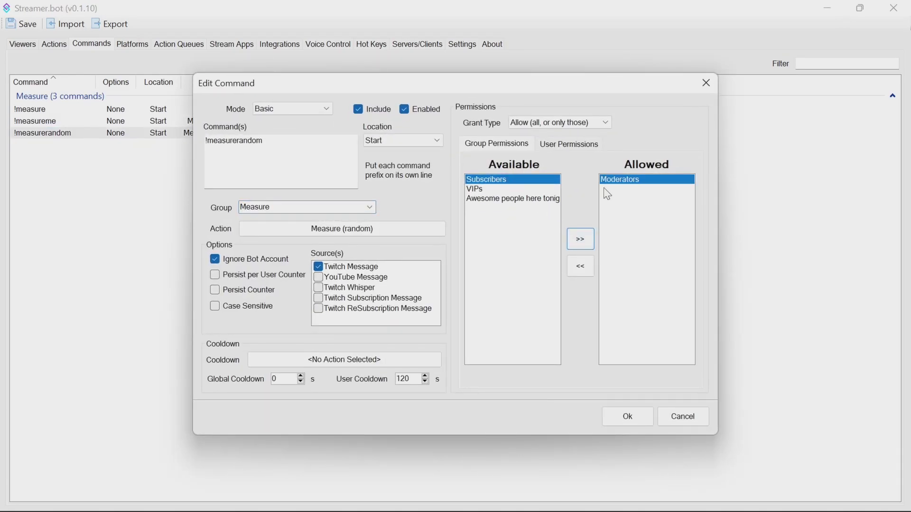
click(630, 419)
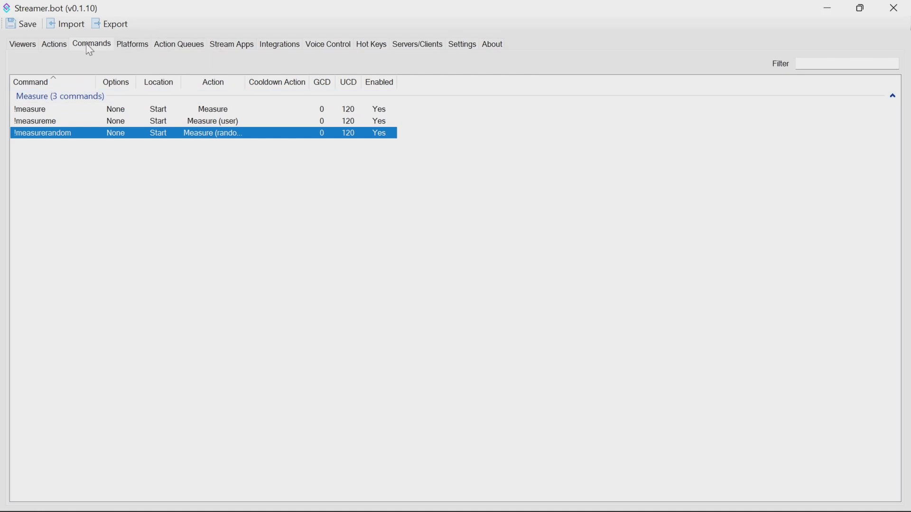
Start adding a Twitch channel point reward, then cancel it unsaved and return to Actions.
click(134, 42)
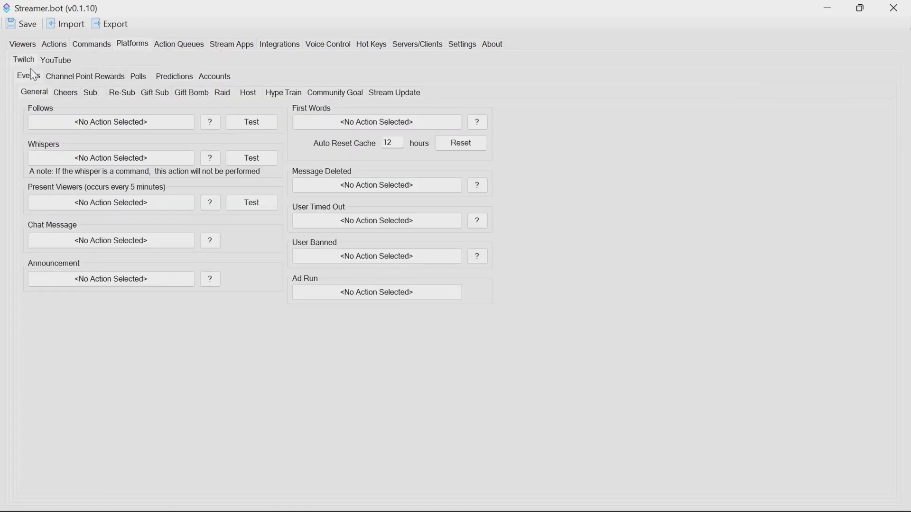
click(69, 75)
right_click(495, 154)
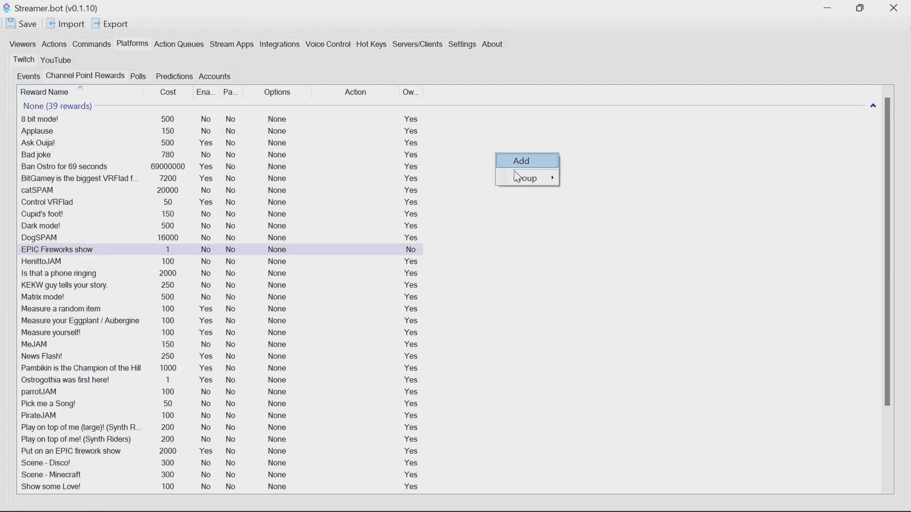
click(523, 162)
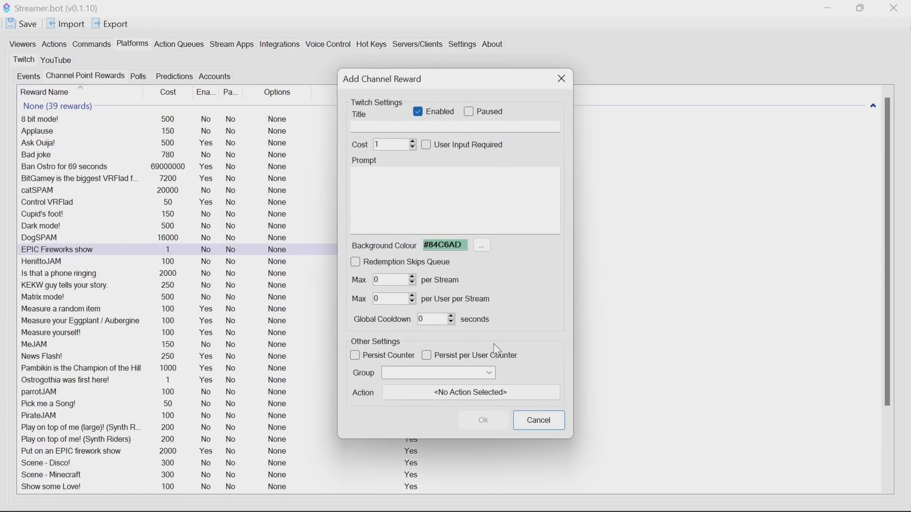
click(507, 394)
click(330, 156)
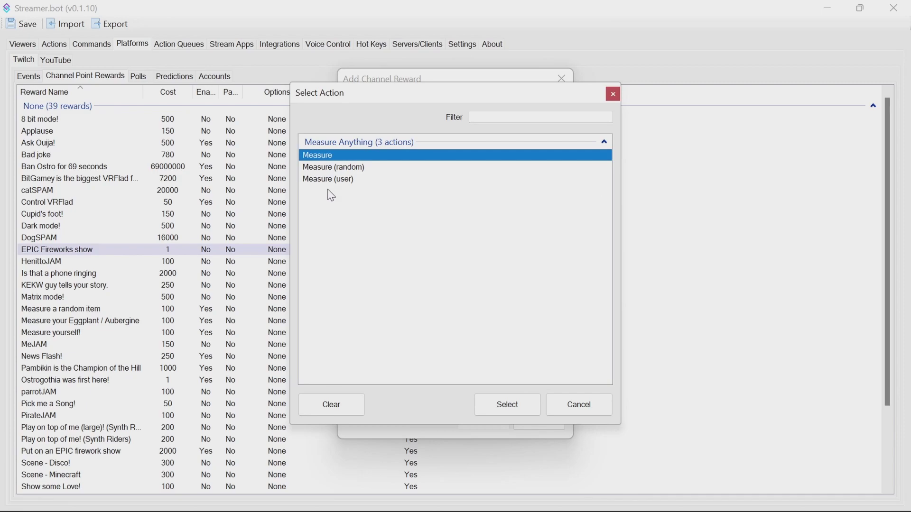
click(583, 406)
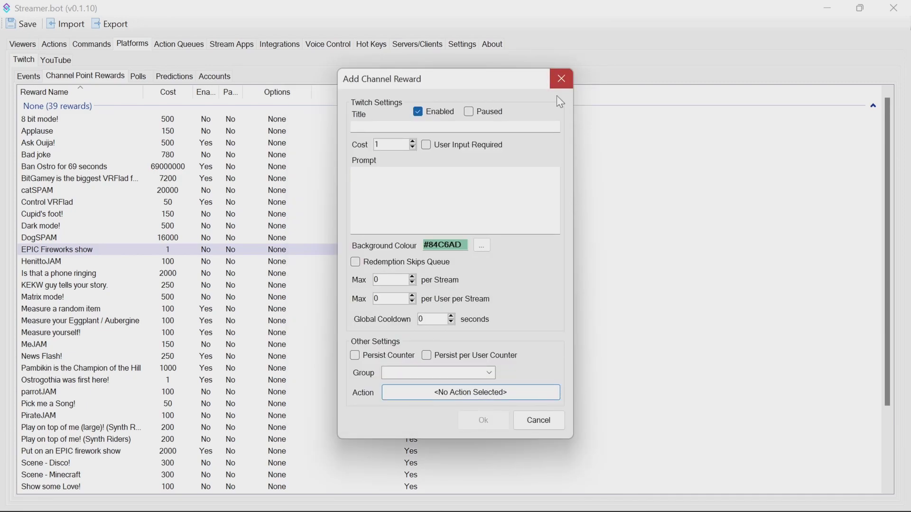
click(561, 78)
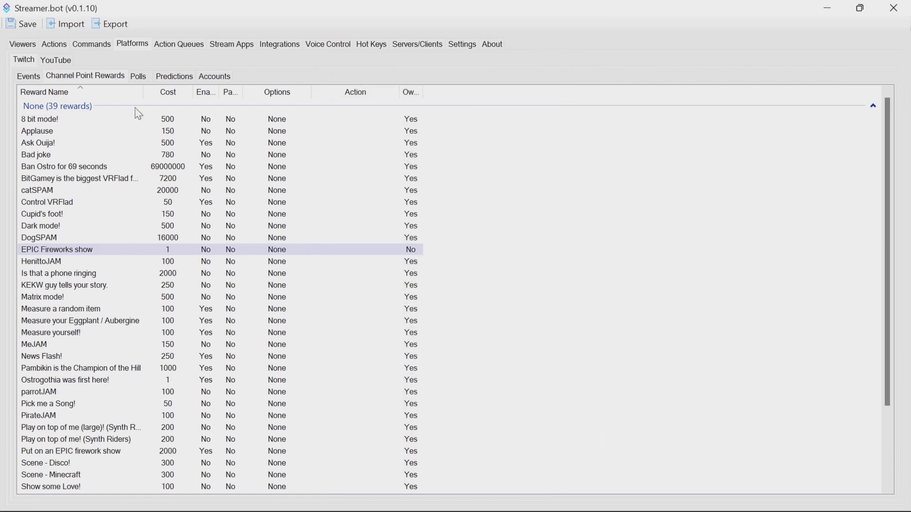
click(54, 44)
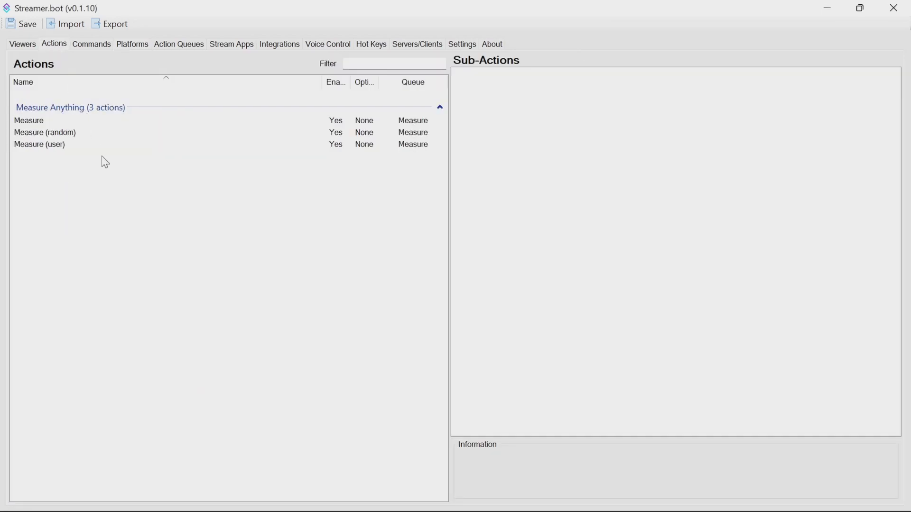
Check that Measure's first browser source URL targets VRFlad Fast Track Alerts :: Measure, then cancel.
click(45, 119)
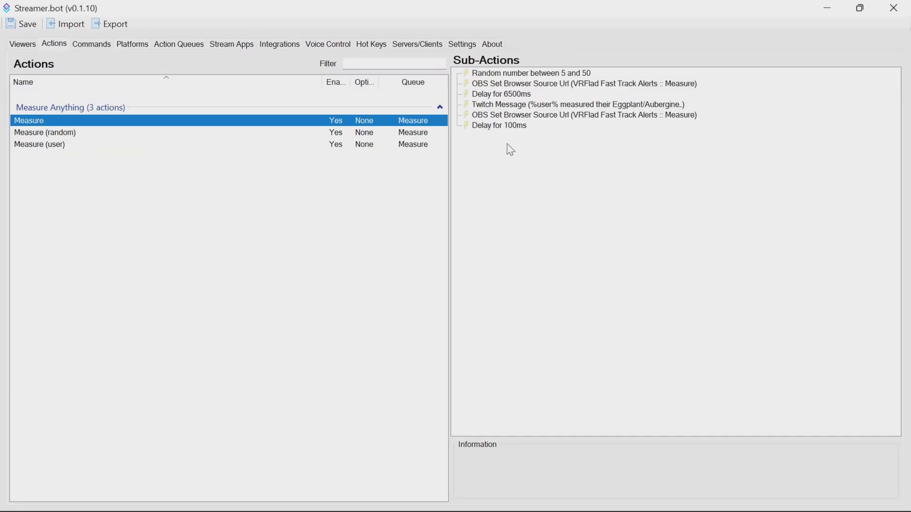
click(513, 84)
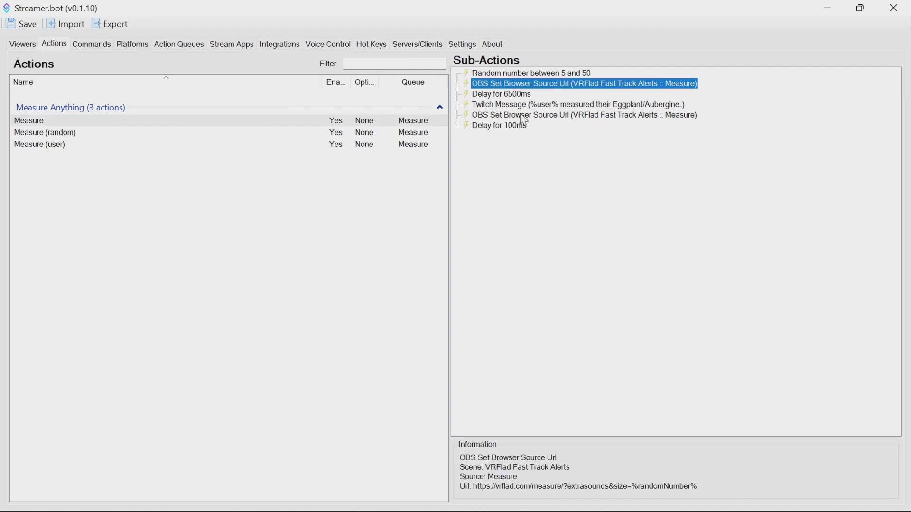
double_click(581, 87)
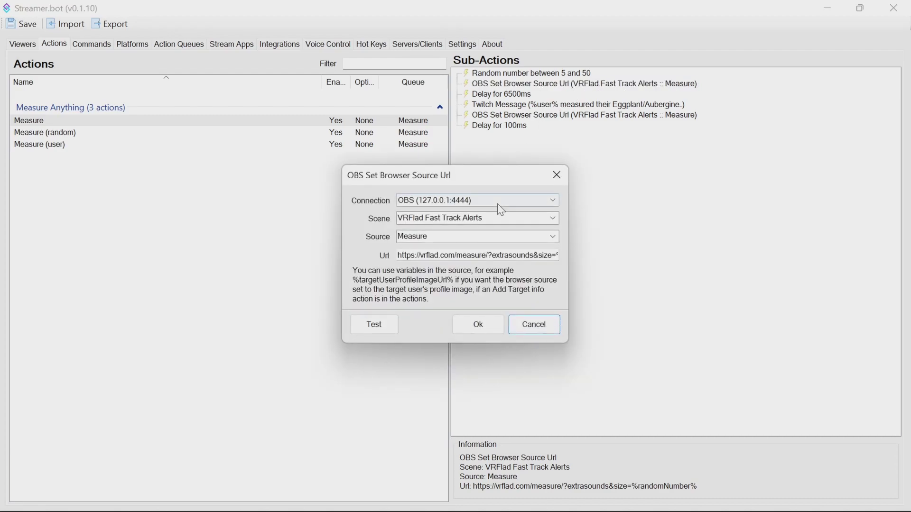
click(554, 237)
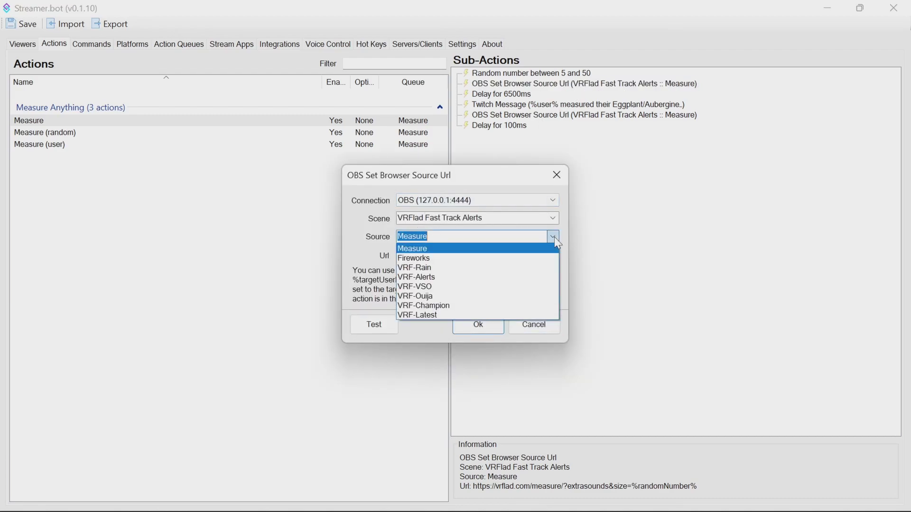
click(457, 248)
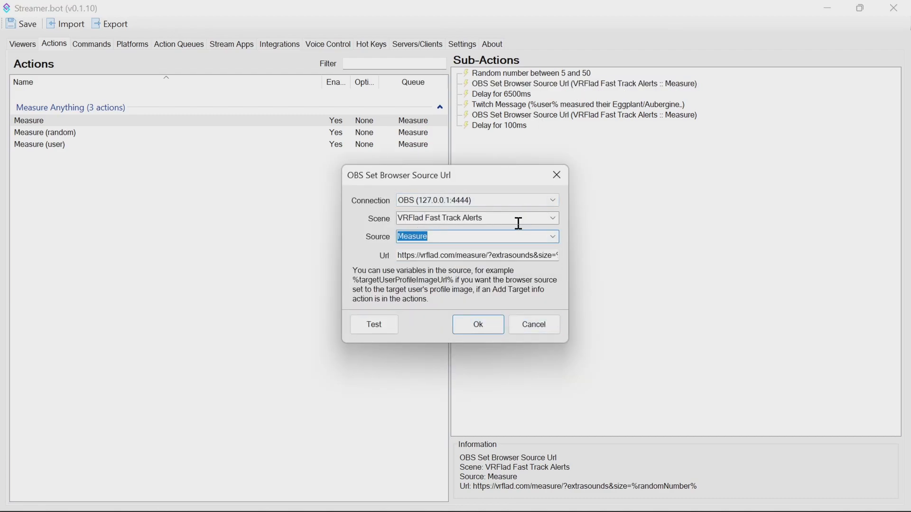
click(552, 219)
click(478, 249)
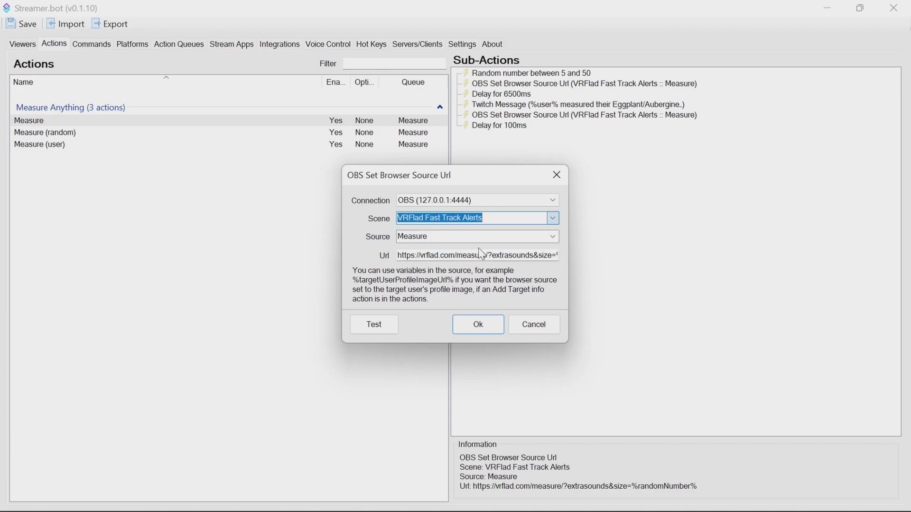
click(437, 237)
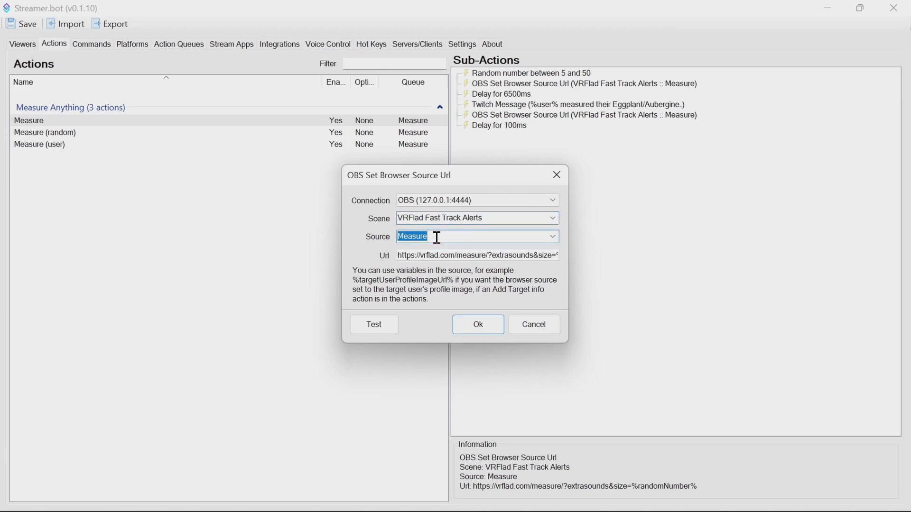
click(504, 218)
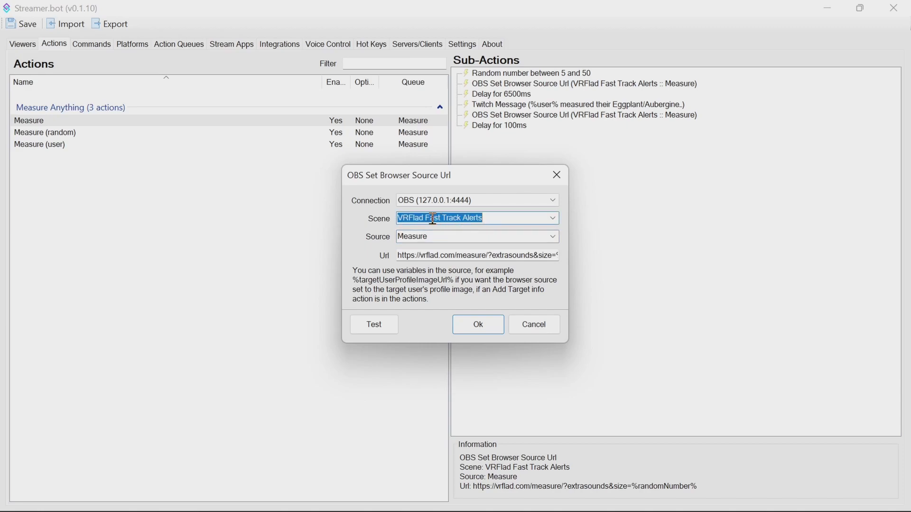
key(BackSpace)
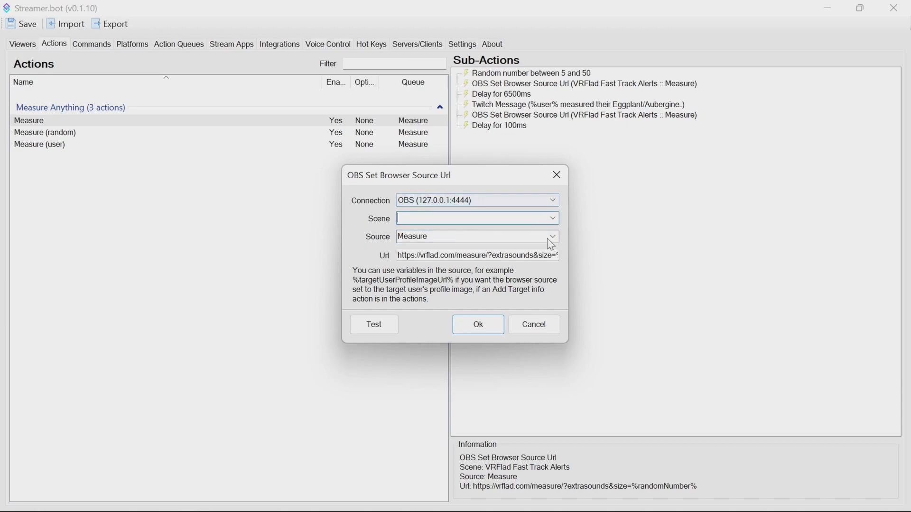
click(542, 325)
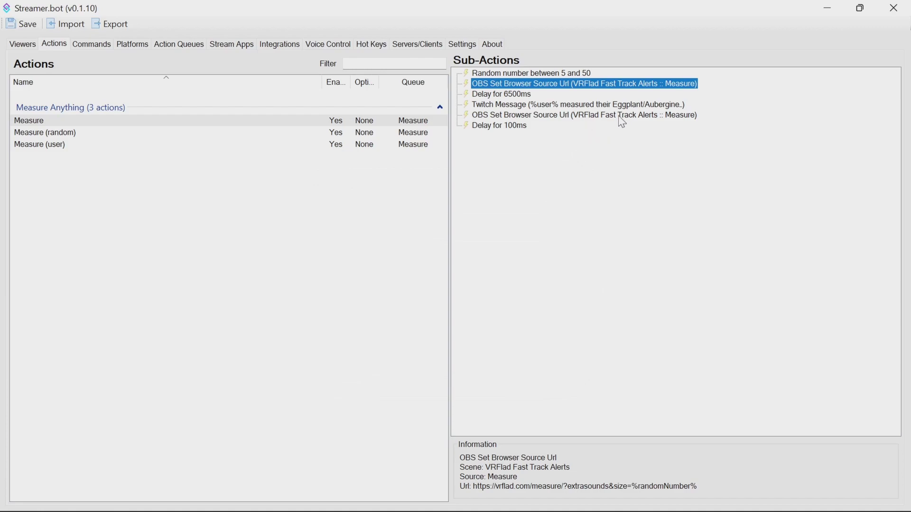
Append &object= to the end of Measure's first browser source URL.
click(567, 116)
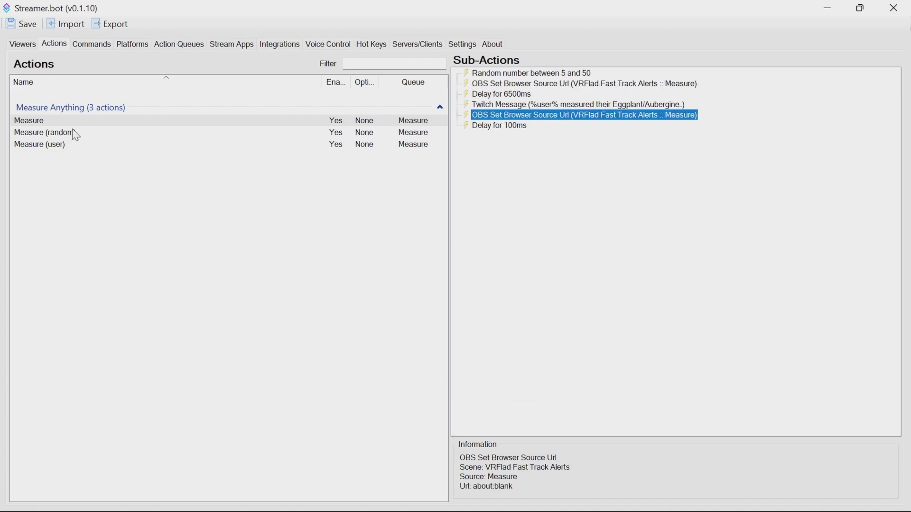
double_click(550, 90)
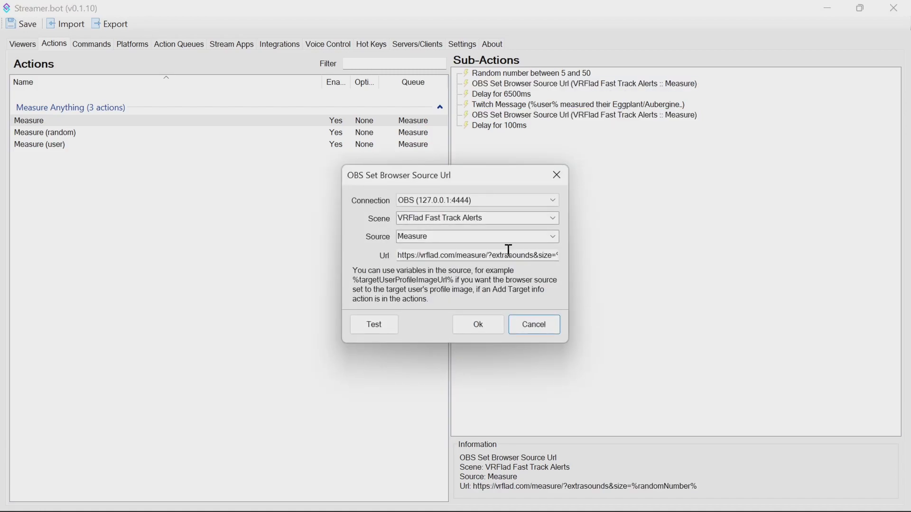
click(510, 256)
drag(511, 257, 561, 256)
click(526, 256)
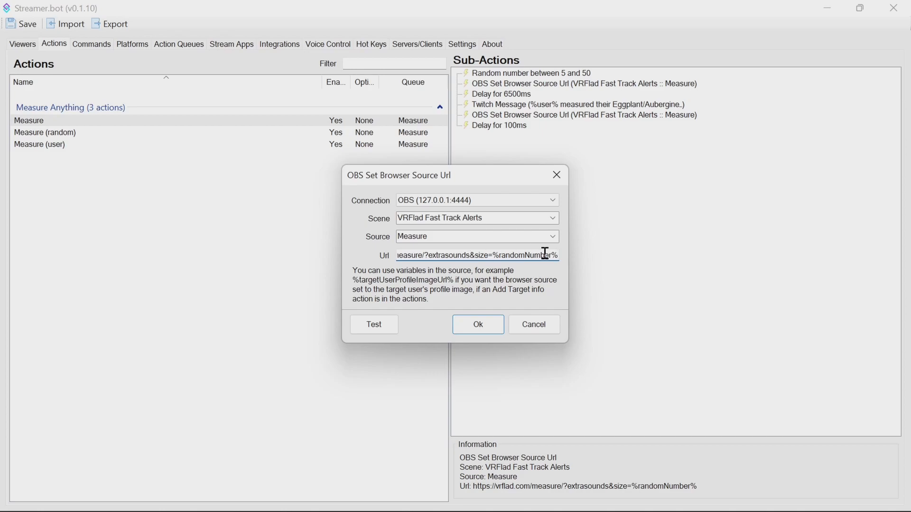
text(&)
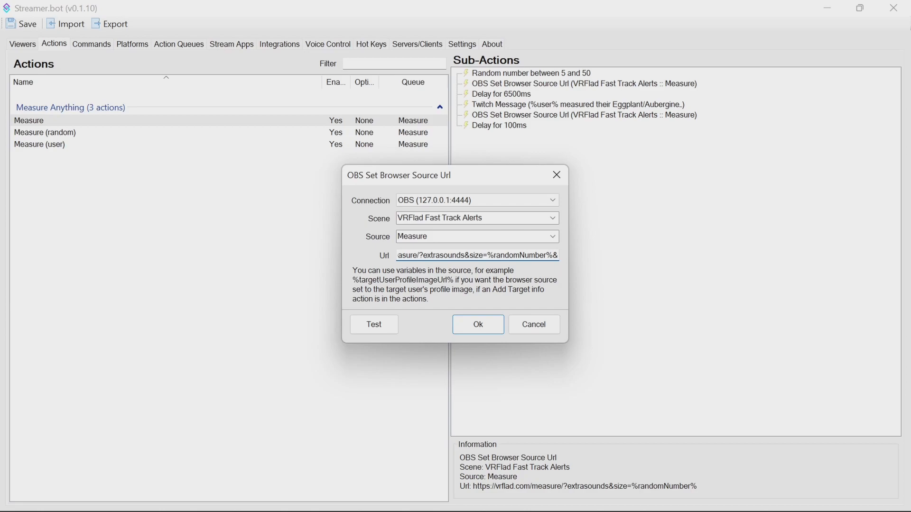
text(object=)
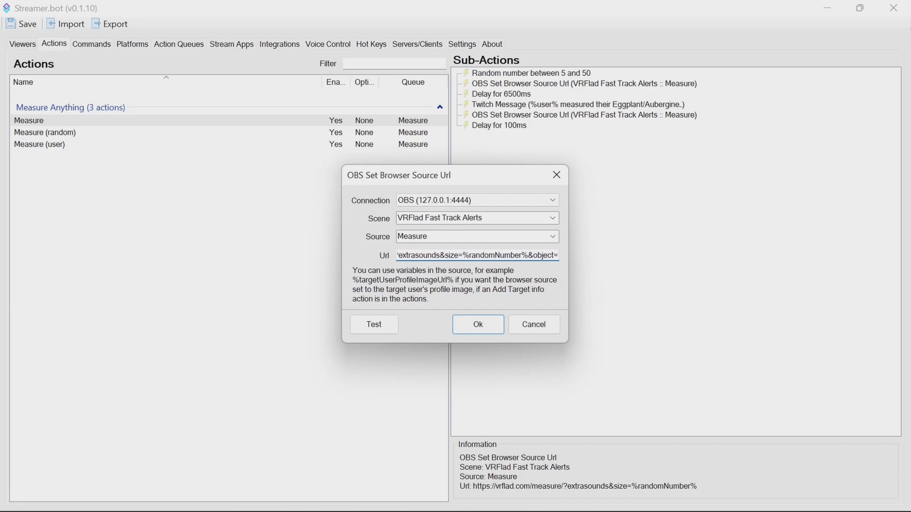
Paste the Twitch static-cdn image link after object= and confirm the URL.
drag(466, 256, 391, 255)
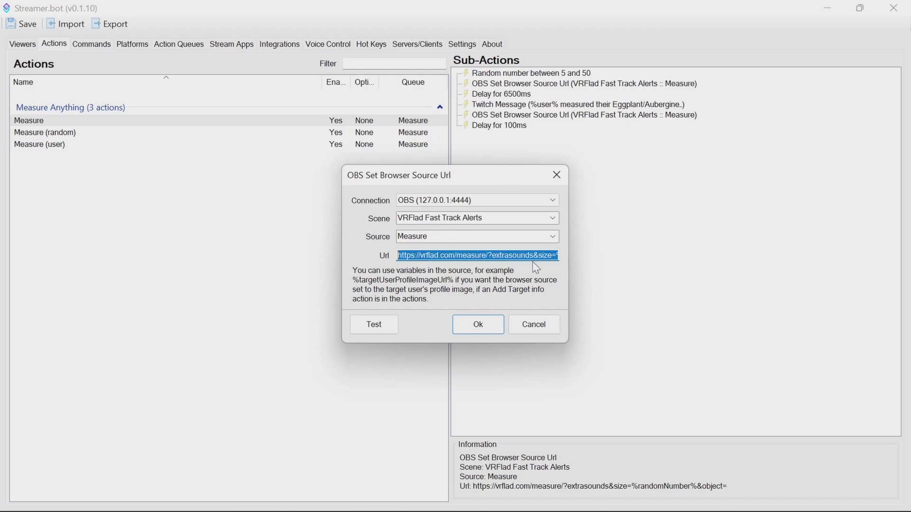
click(526, 256)
key(End)
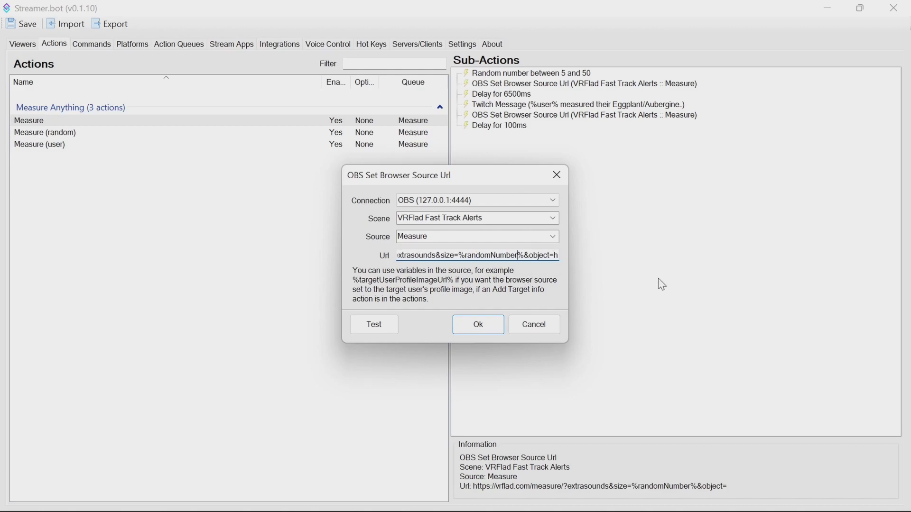
key(ctrl+v)
key(ctrl+Left)
key(ctrl+Left)
key(ctrl+Left)
key(ctrl+Left)
key(ctrl+Left)
key(ctrl+Left)
key(ctrl+Left)
key(ctrl+Left)
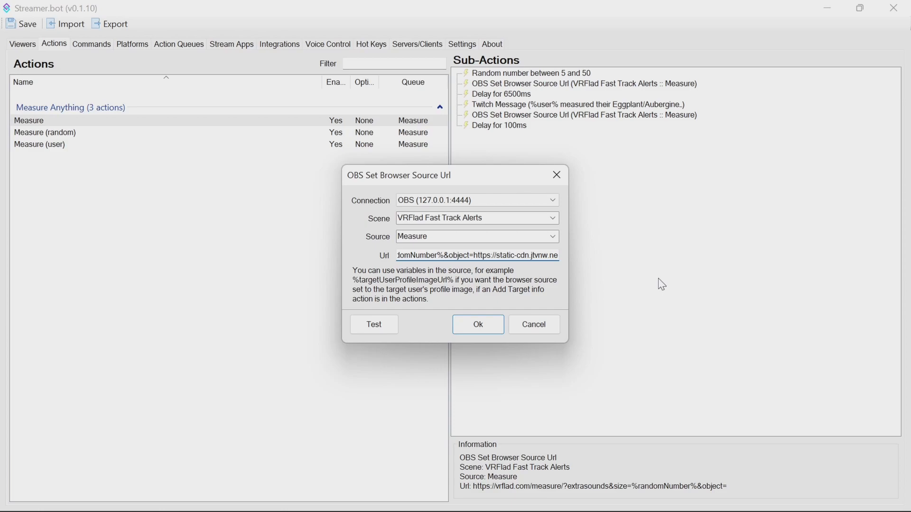
click(451, 258)
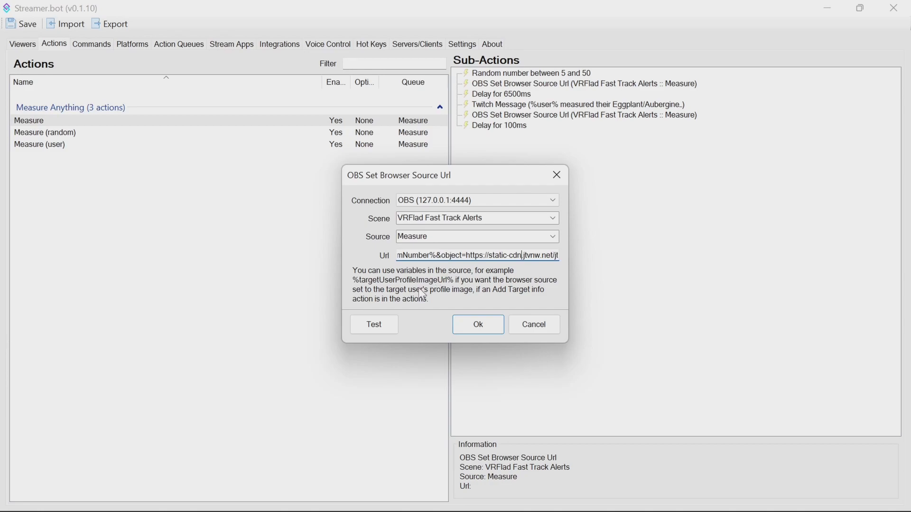
click(473, 325)
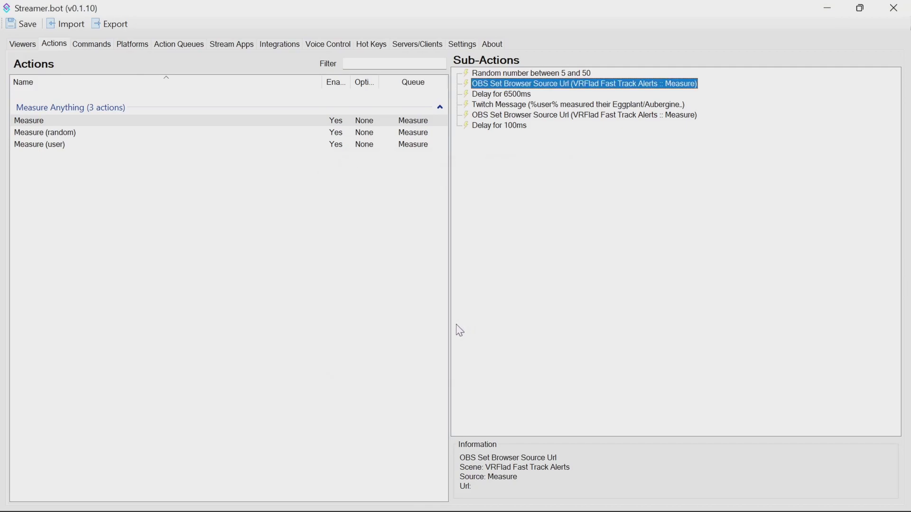
Re-pick measurelist.txt in Measure (random)'s Read Random Line, then select Measure (user).
click(69, 134)
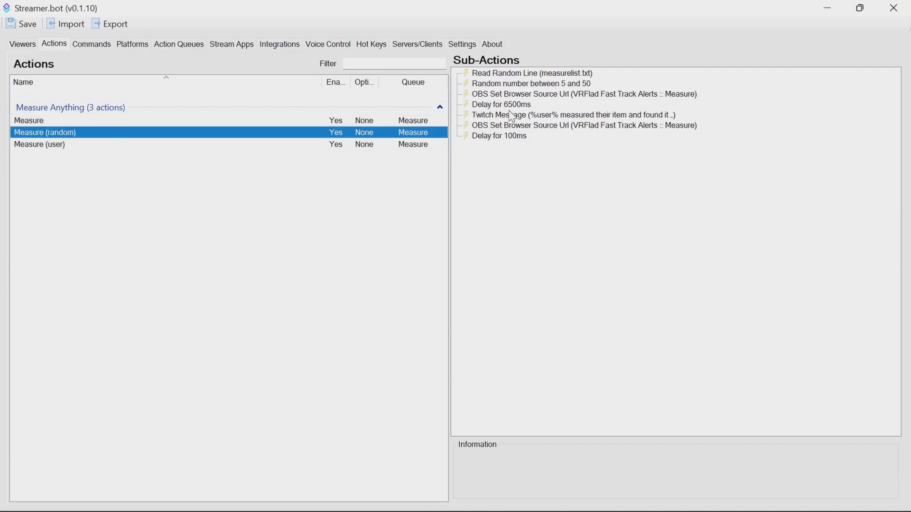
click(512, 79)
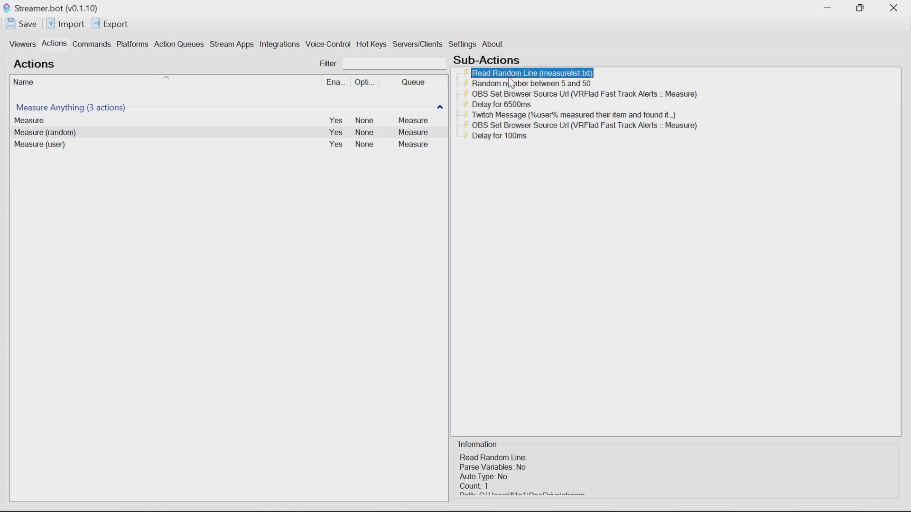
double_click(511, 78)
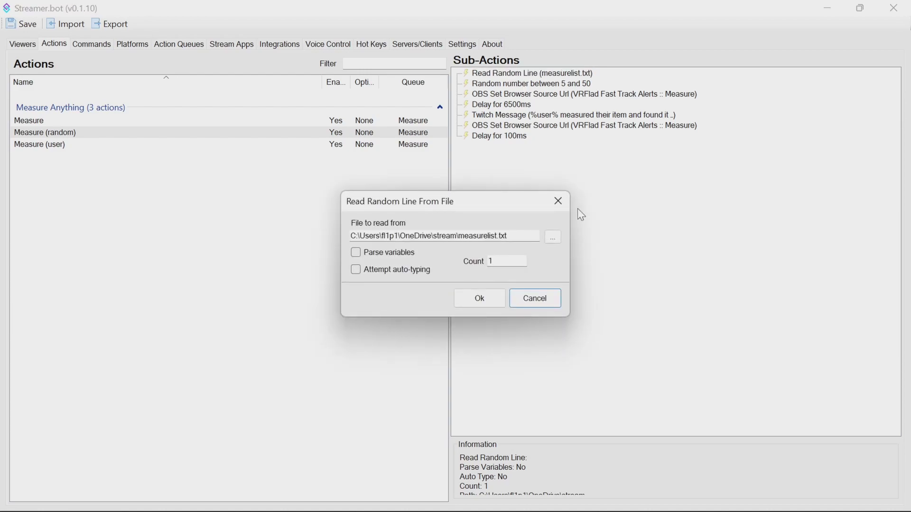
drag(465, 236, 553, 238)
click(553, 238)
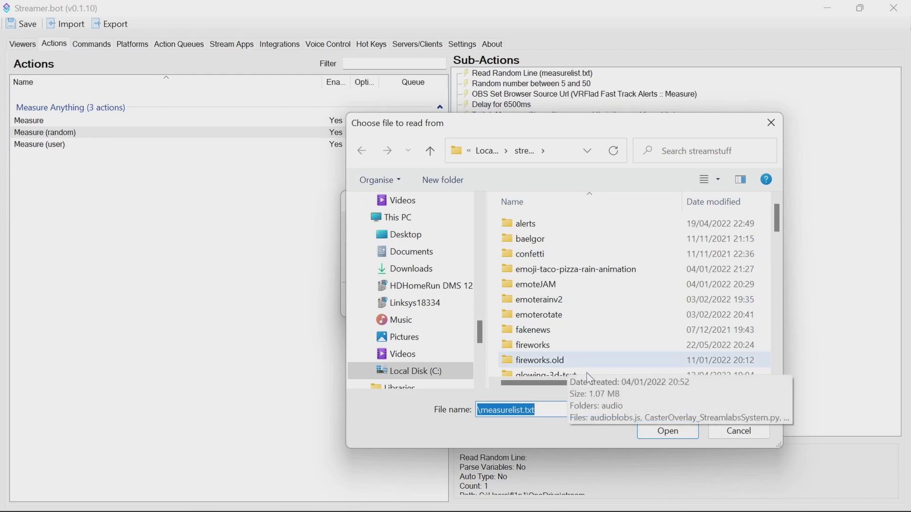
click(680, 428)
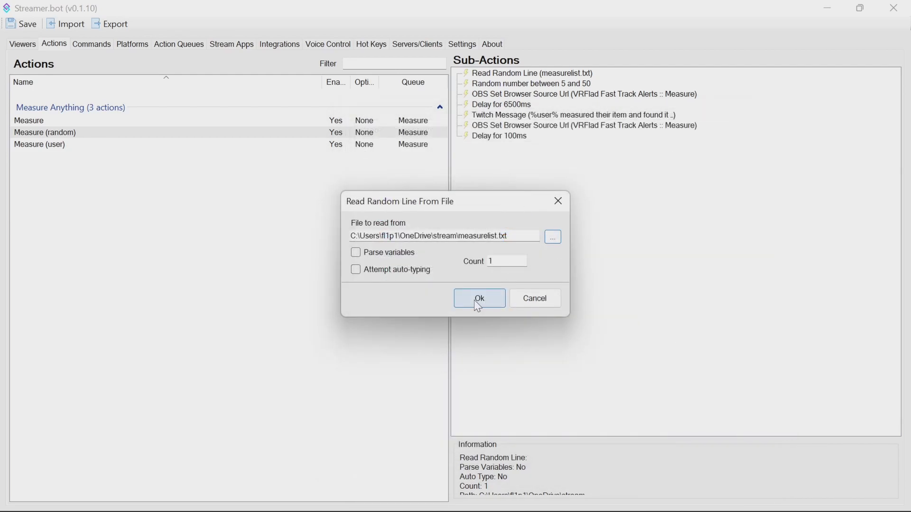
click(478, 303)
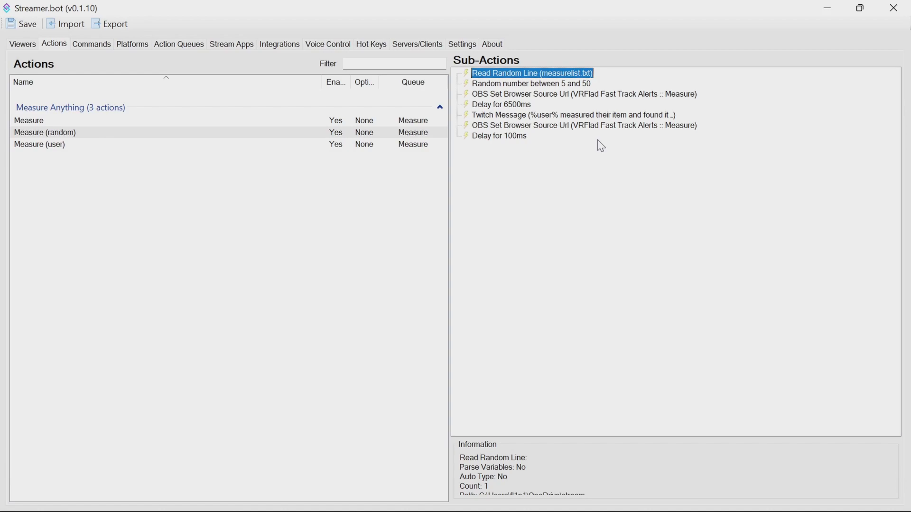
click(598, 95)
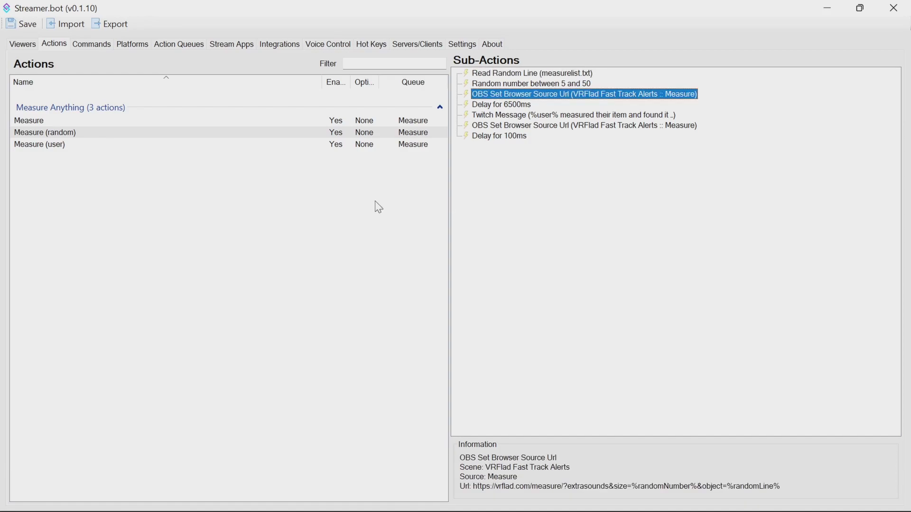
click(78, 145)
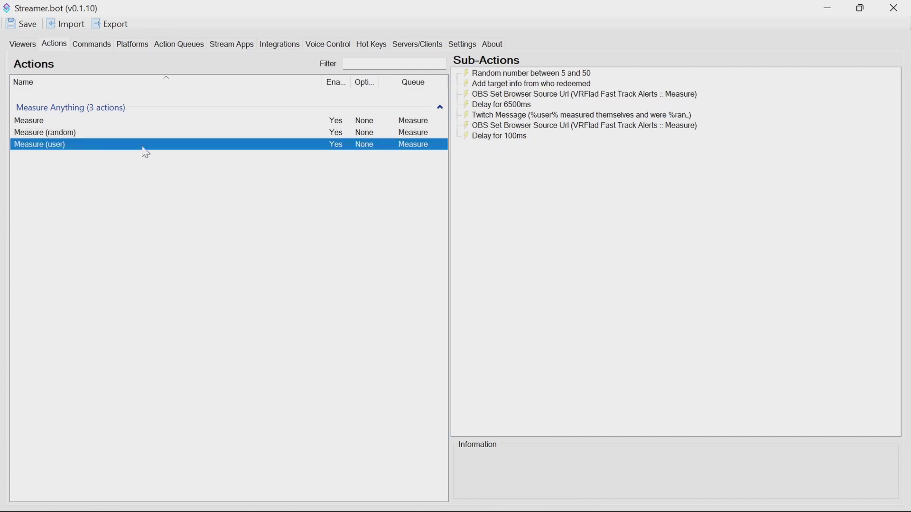
Delete 'extrasounds&' from Measure (user)'s first browser source URL, keeping size=, and save.
double_click(516, 96)
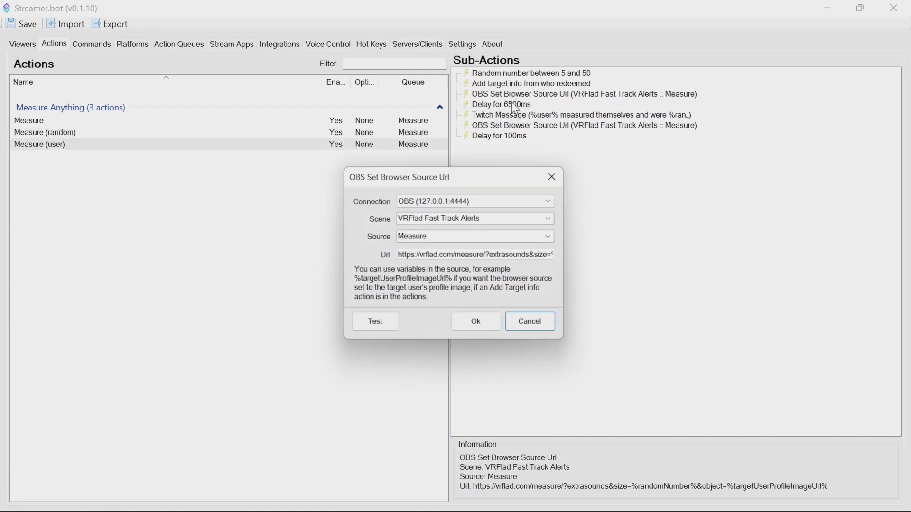
click(525, 257)
drag(525, 259, 626, 292)
click(530, 256)
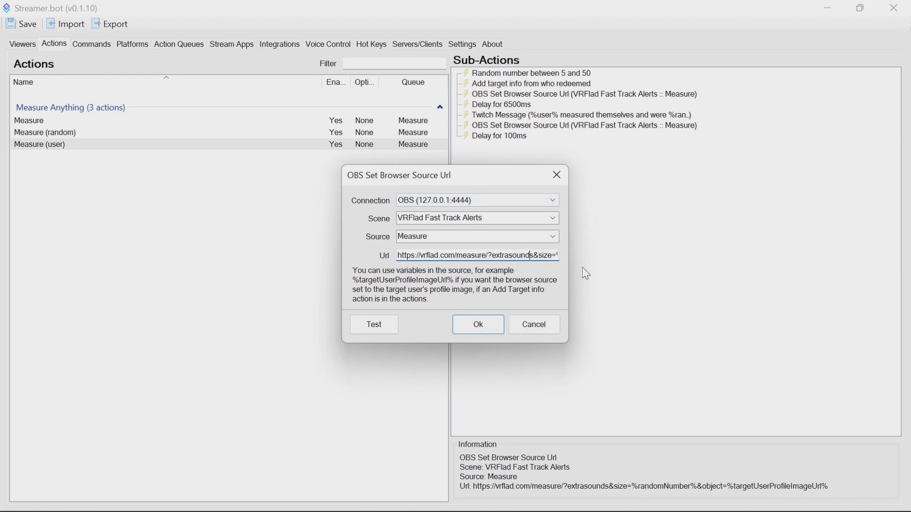
drag(539, 255, 493, 256)
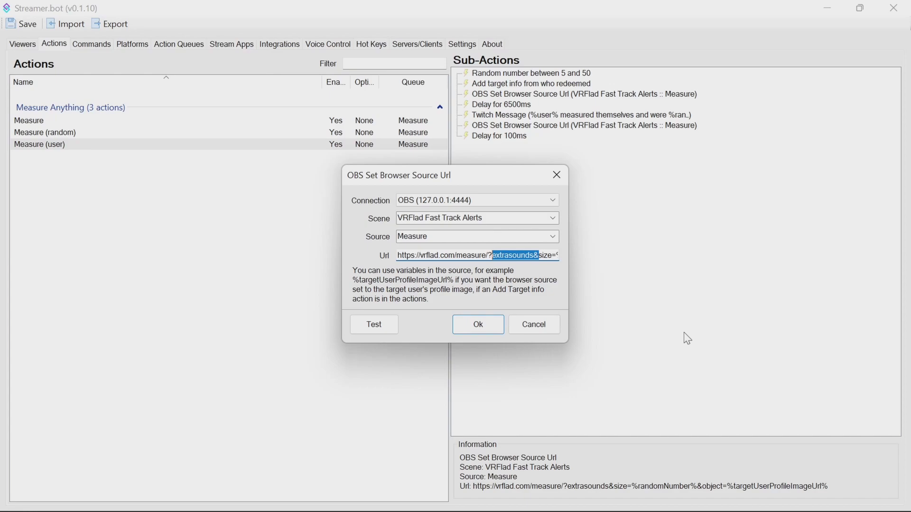
key(BackSpace)
drag(493, 256, 510, 256)
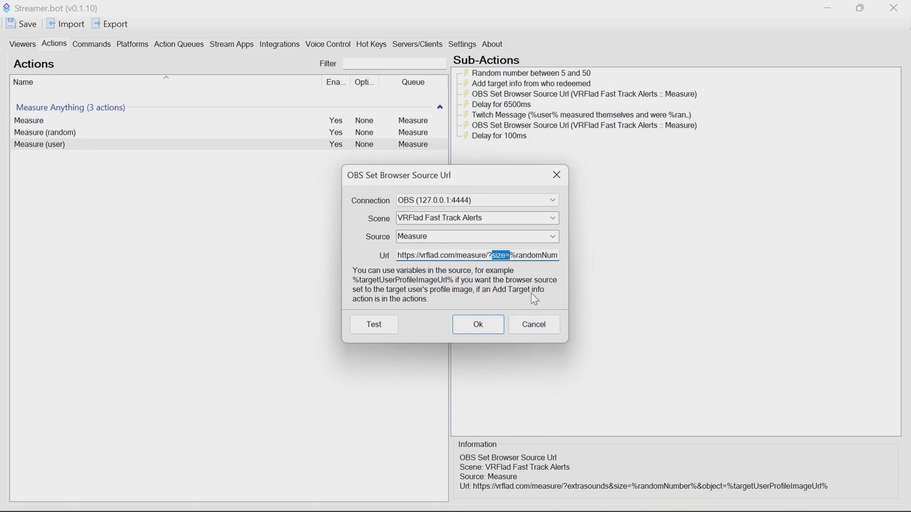
click(483, 330)
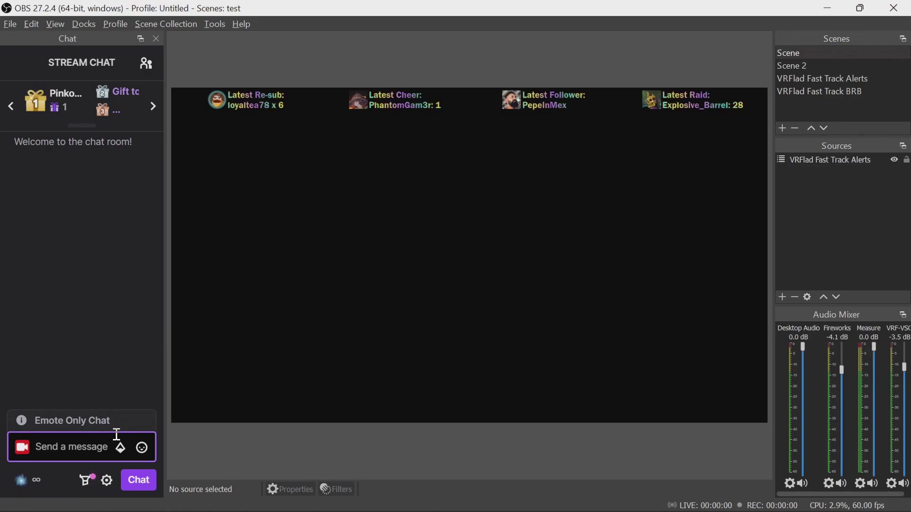
Send !measure, !measureme and !measurerandom in the OBS chat dock to trigger the alerts.
text(!measure)
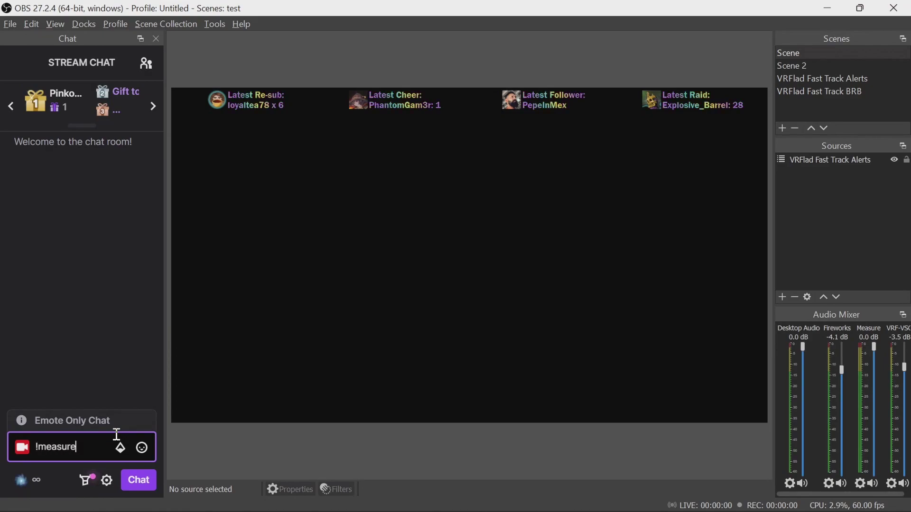
key(Return)
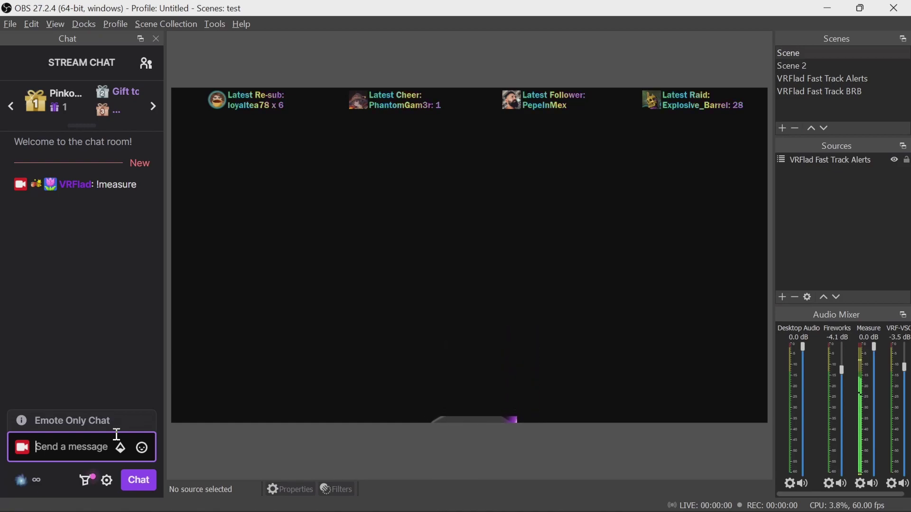
key(Up)
text(m)
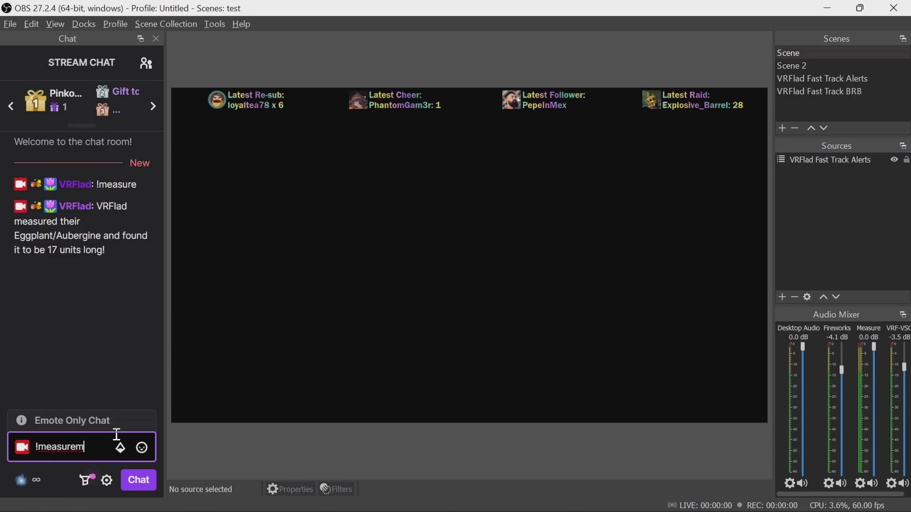
text(e)
key(Return)
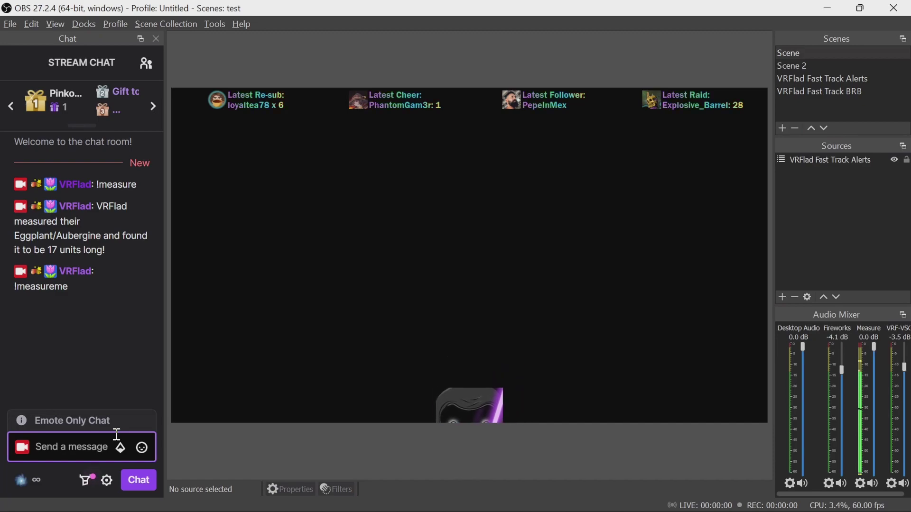
key(Up)
key(BackSpace)
key(BackSpace)
text(ra)
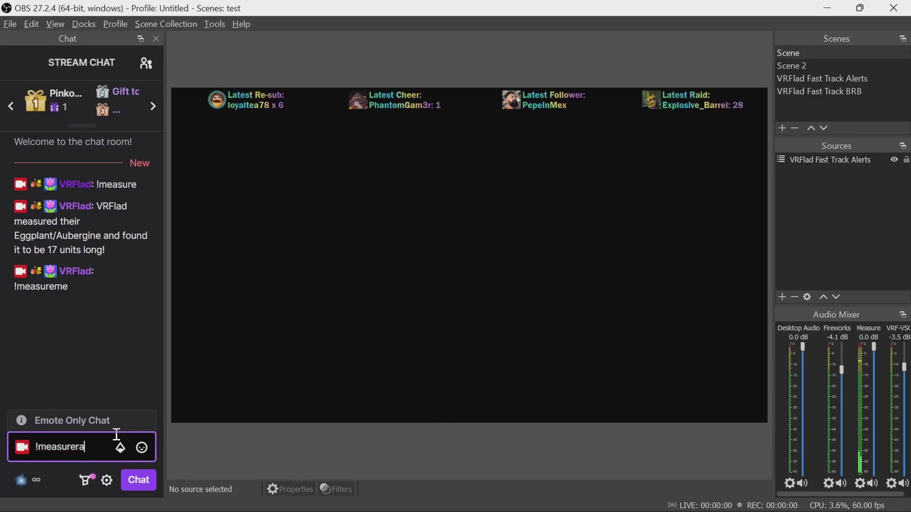
text(ndom)
key(Return)
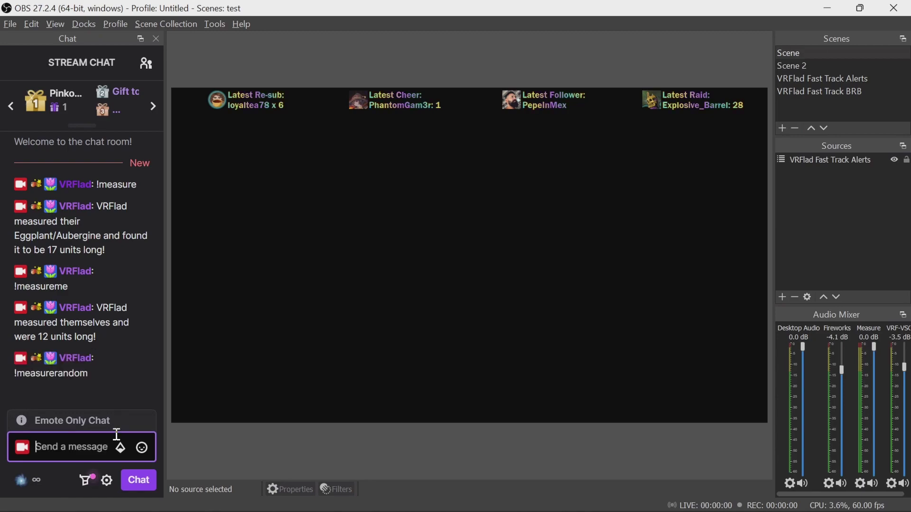